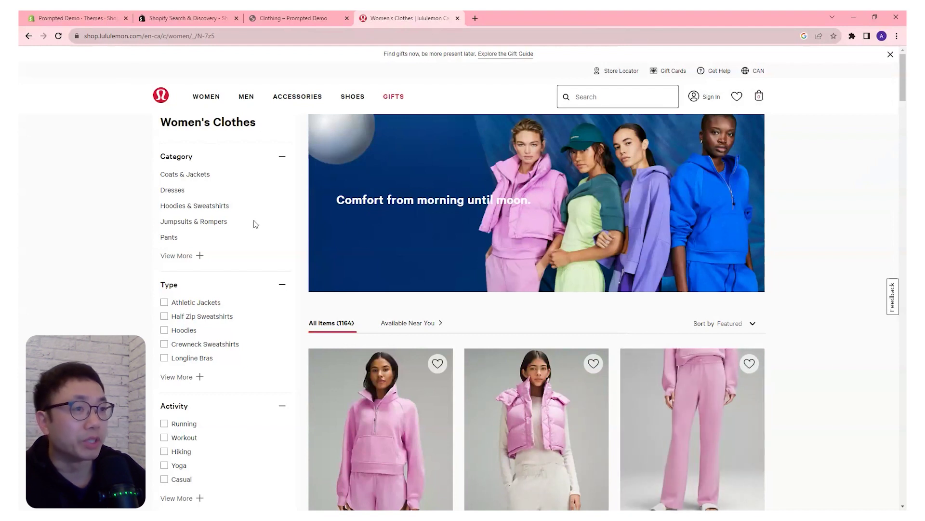
Step: Examine the category, type, activity and size filters on lululemon's women's clothes page
{"action": "scroll", "coordinate": [166, 179], "scroll_direction": "down", "scroll_amount": 3}
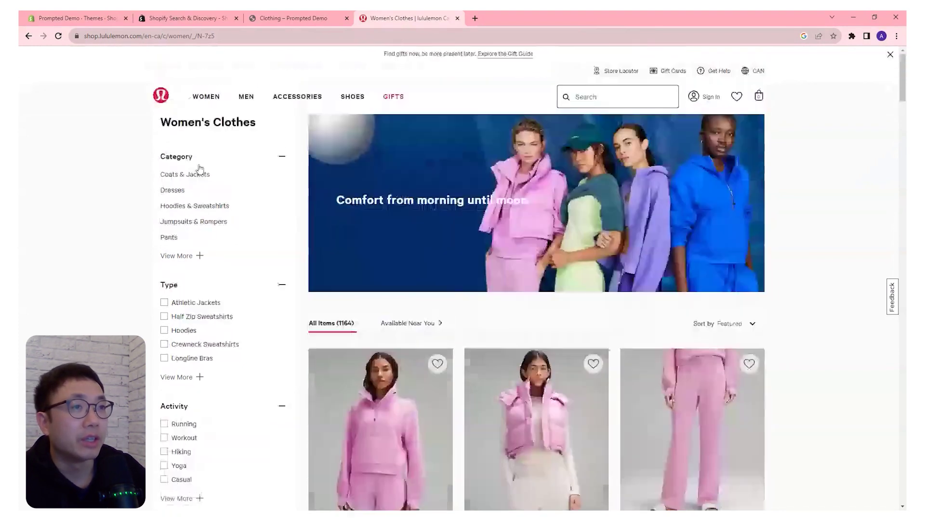
{"action": "scroll", "coordinate": [227, 279], "scroll_direction": "down", "scroll_amount": 5}
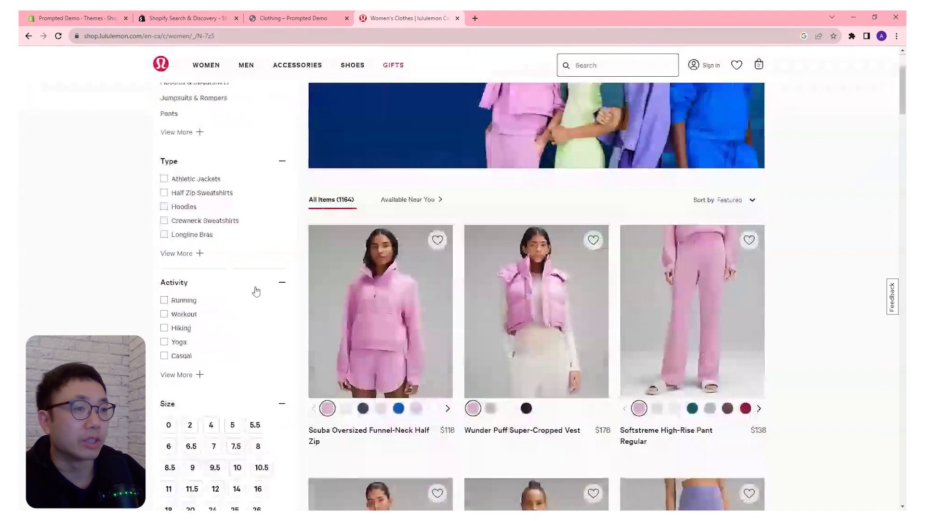
{"action": "scroll", "coordinate": [217, 297], "scroll_direction": "up", "scroll_amount": 3}
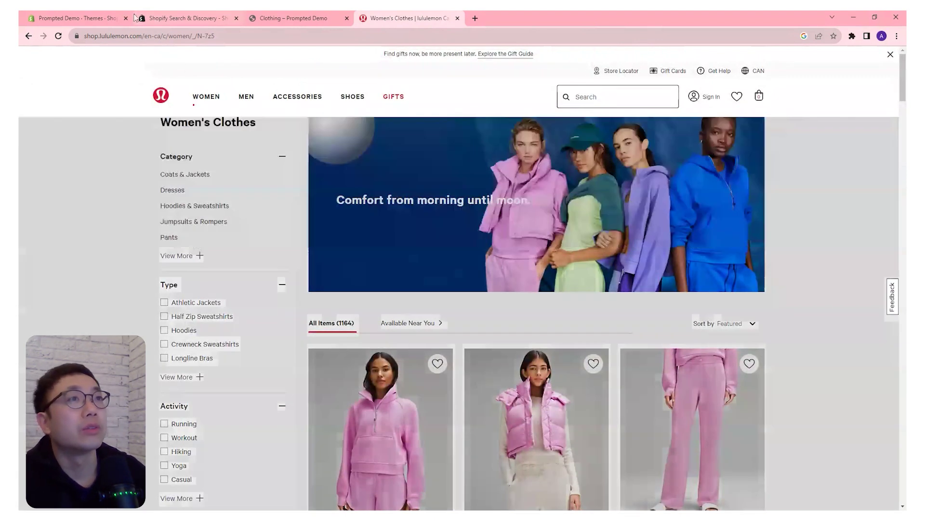
Step: Switch to the Shopify admin and open the Default collection template of the current Color Swatch Demo theme for customizing
{"action": "left_click", "coordinate": [92, 20]}
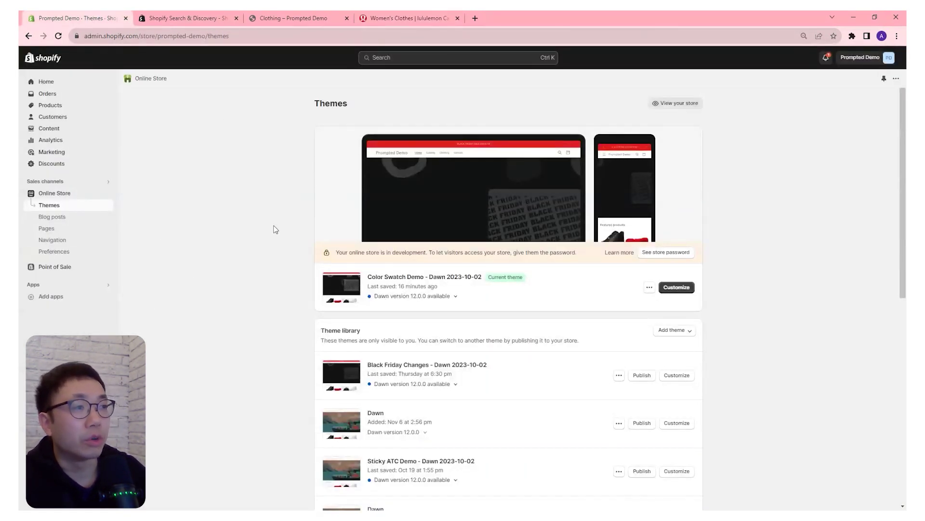
{"action": "left_click", "coordinate": [677, 287]}
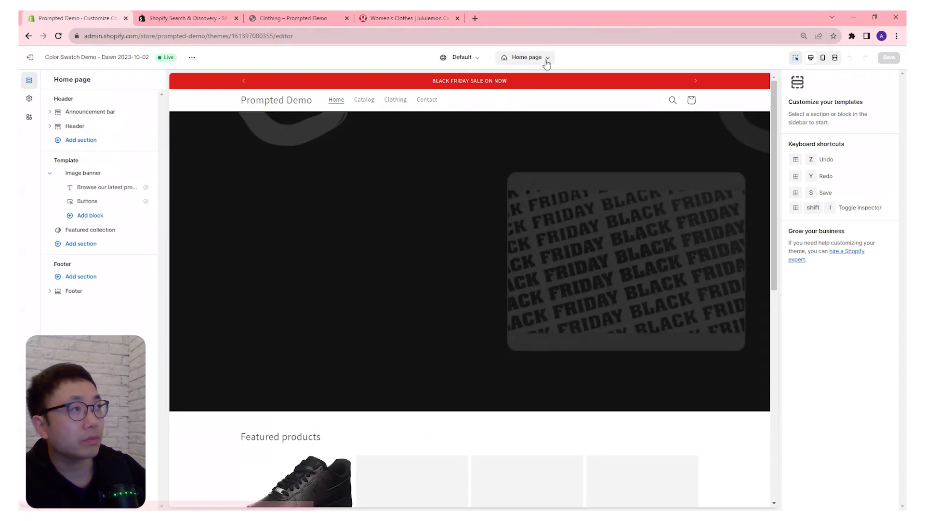
{"action": "left_click", "coordinate": [547, 64]}
{"action": "left_click", "coordinate": [494, 138]}
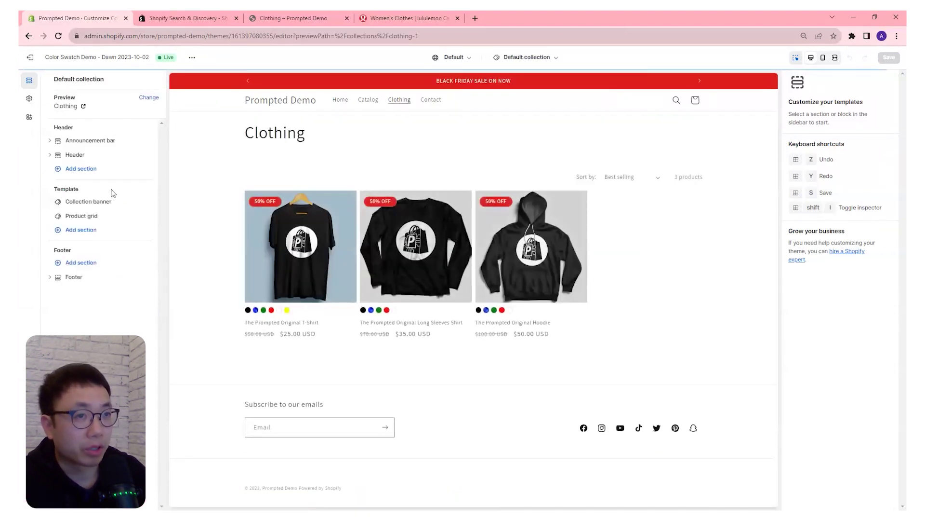
Step: Enable filtering for the collection template's Product grid section
{"action": "left_click", "coordinate": [81, 217]}
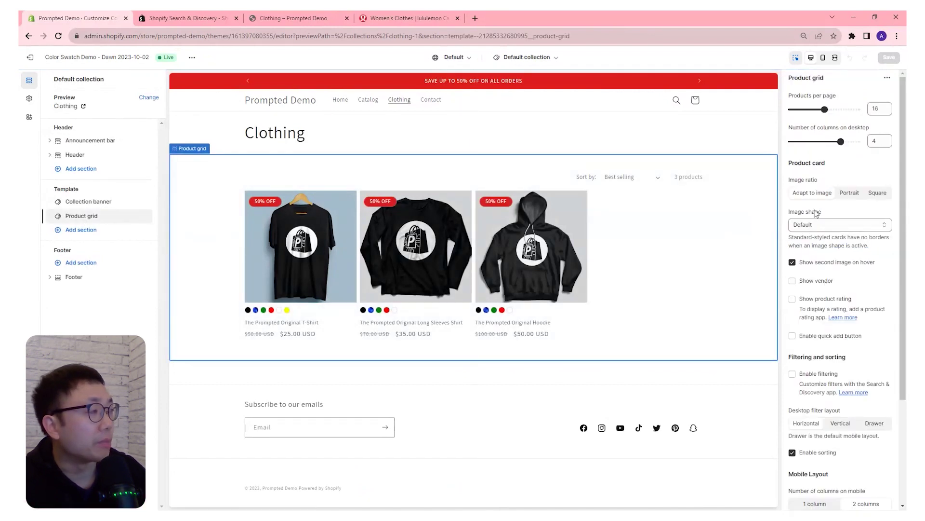
{"action": "scroll", "coordinate": [843, 323], "scroll_direction": "down", "scroll_amount": 3}
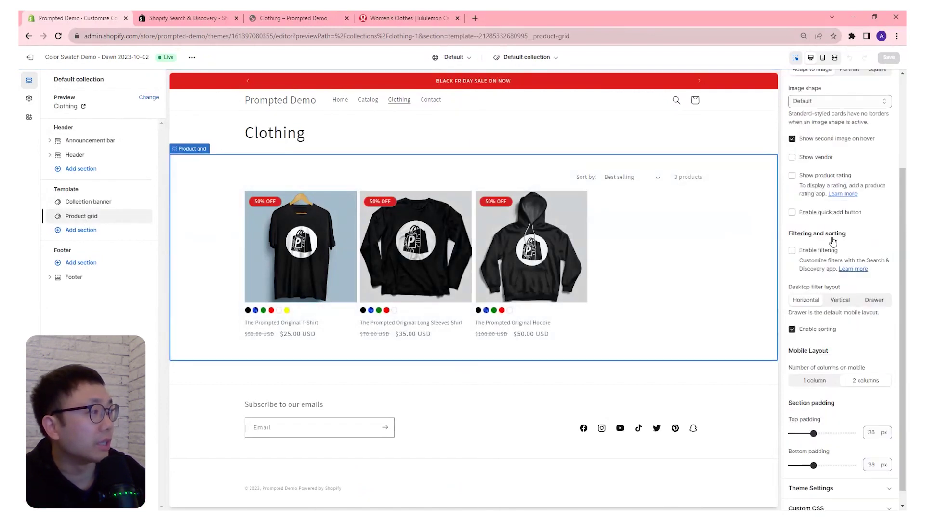
{"action": "left_click", "coordinate": [793, 250]}
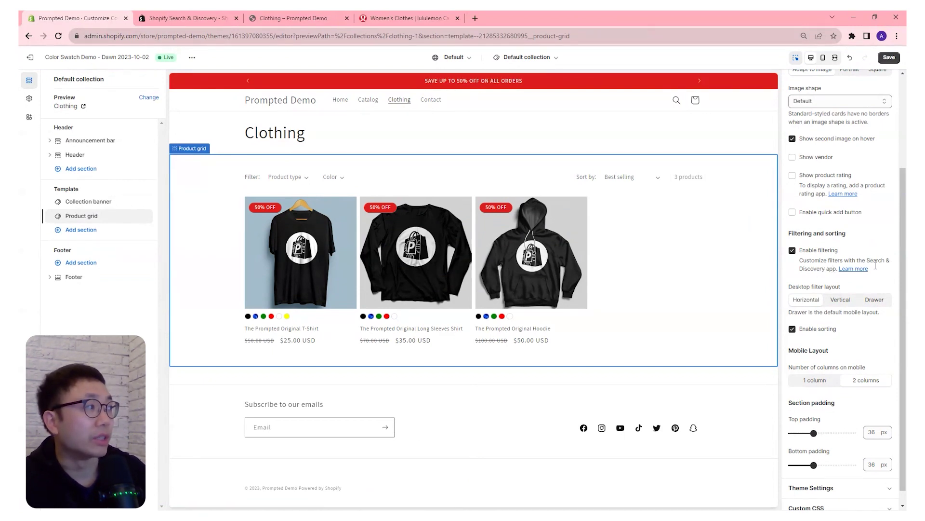
Step: Review the Search & Discovery app mentioned under the filtering option on its Shopify App Store listing
{"action": "left_click_drag", "start_coordinate": [875, 266], "coordinate": [833, 269]}
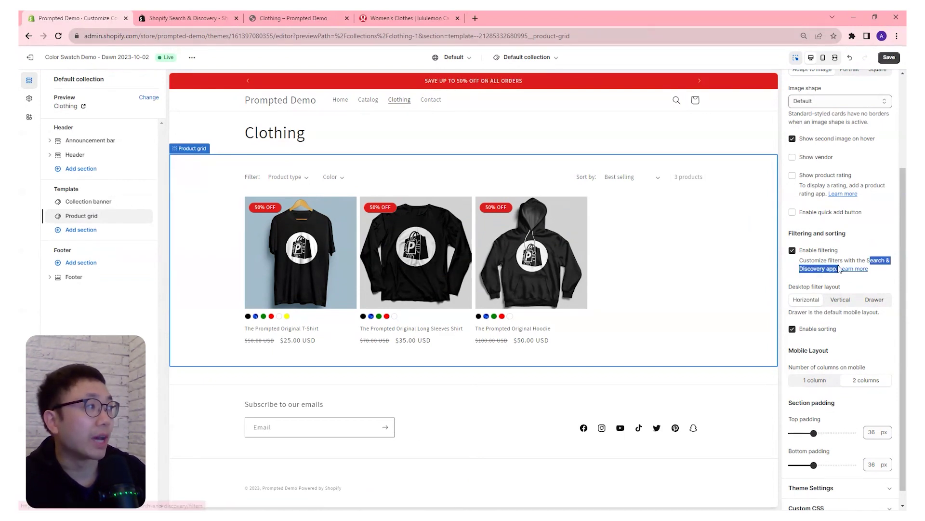
{"action": "left_click", "coordinate": [163, 21]}
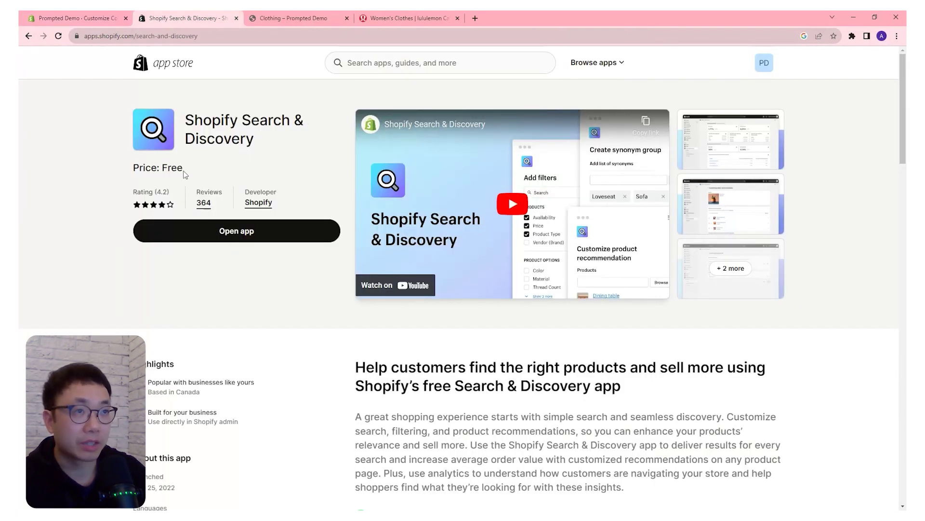
{"action": "left_click_drag", "start_coordinate": [192, 117], "coordinate": [340, 230]}
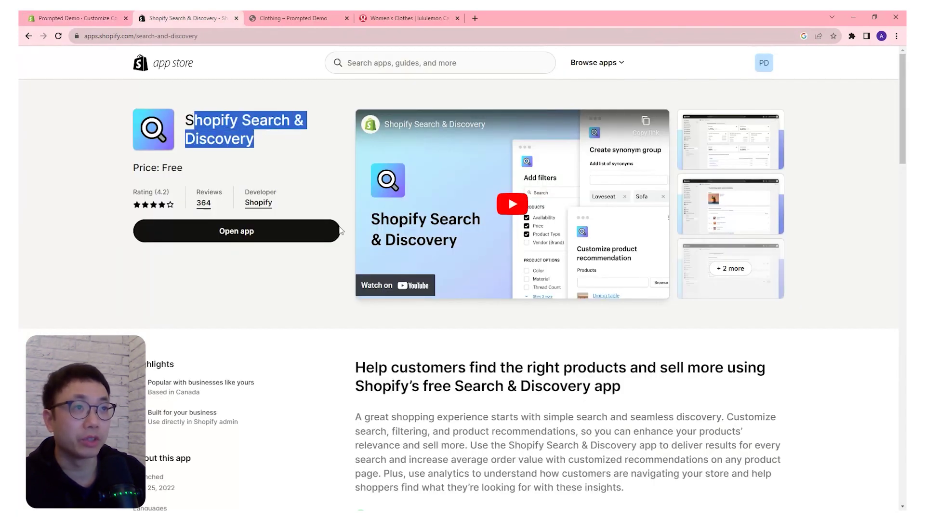
{"action": "left_click", "coordinate": [484, 419]}
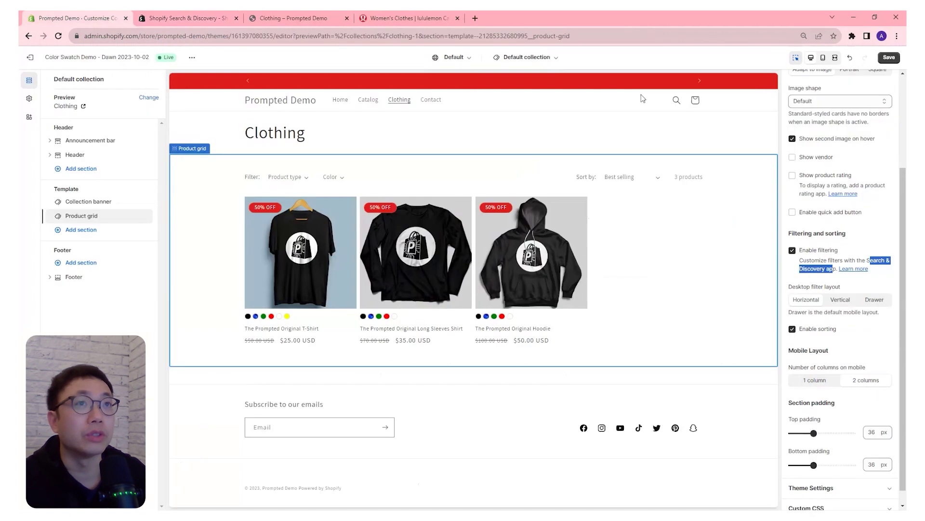
Step: Return to the theme editor and save the product grid changes
{"action": "left_click", "coordinate": [58, 19]}
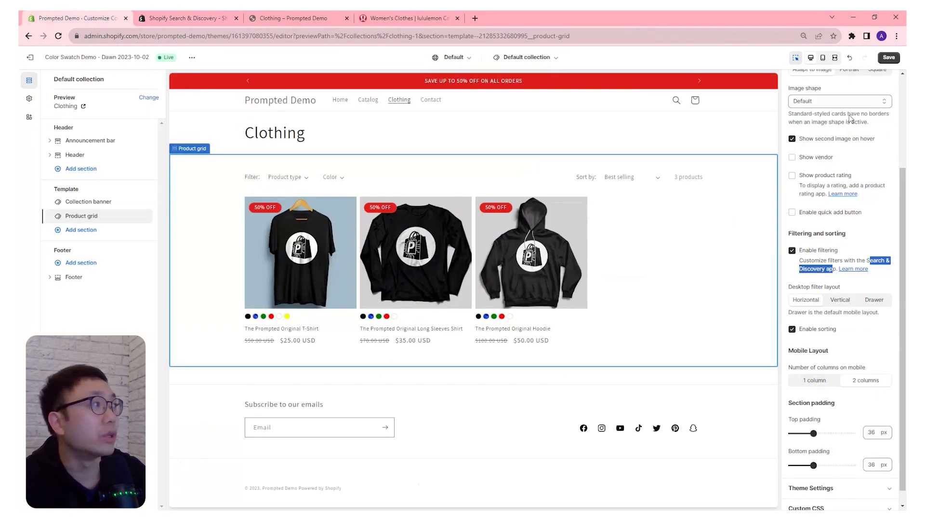
{"action": "left_click", "coordinate": [889, 57]}
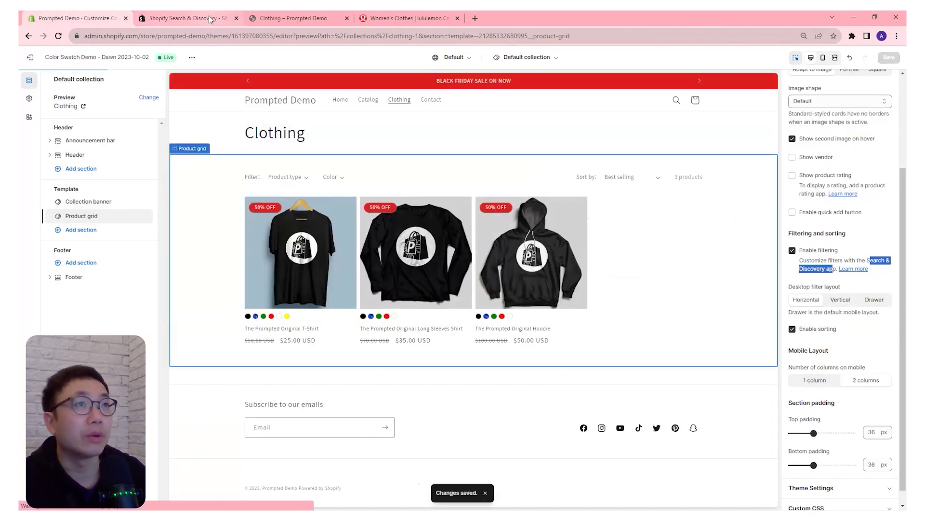
Step: Leave the theme editor and open the filter customization page of the installed Search & Discovery app
{"action": "left_click", "coordinate": [209, 18]}
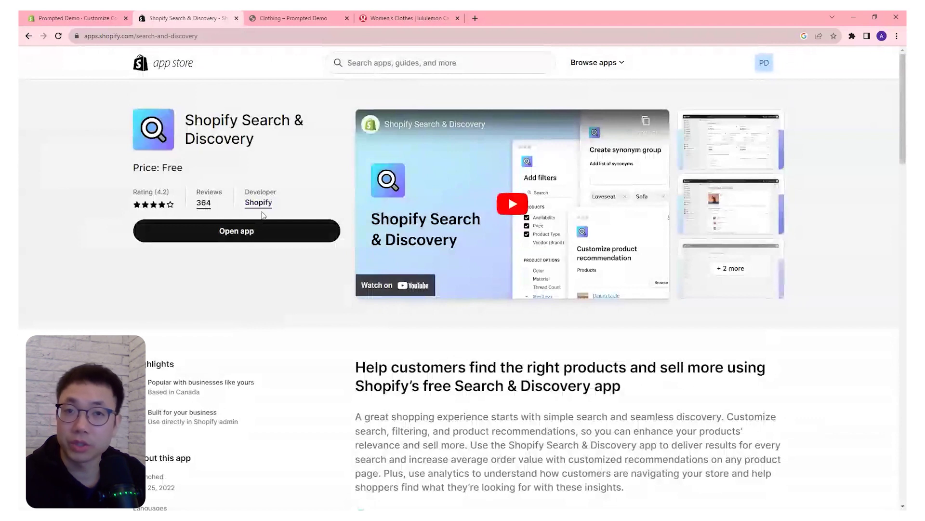
{"action": "left_click", "coordinate": [97, 18]}
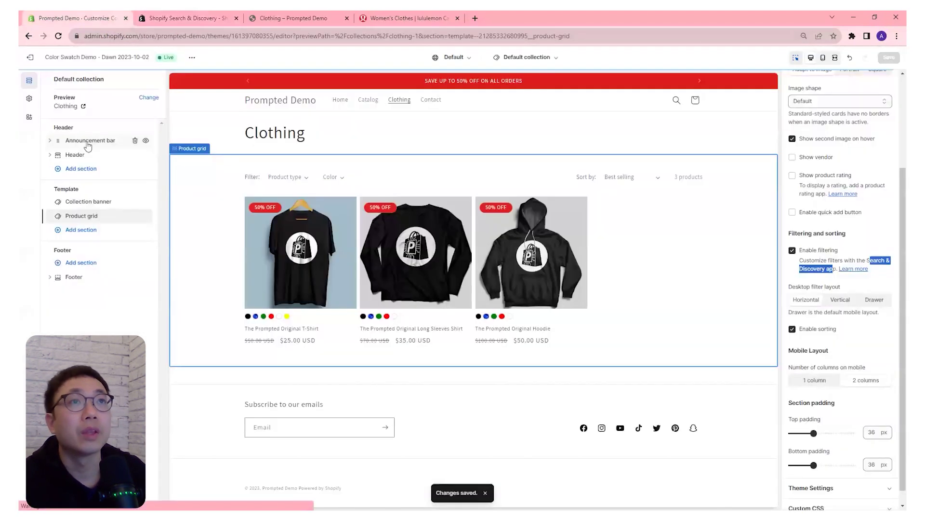
{"action": "left_click", "coordinate": [30, 56]}
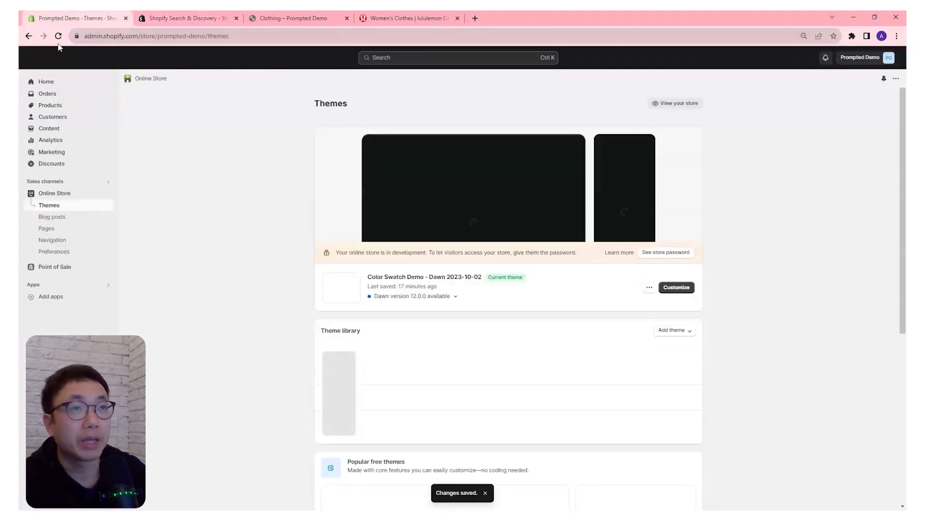
{"action": "left_click", "coordinate": [47, 286]}
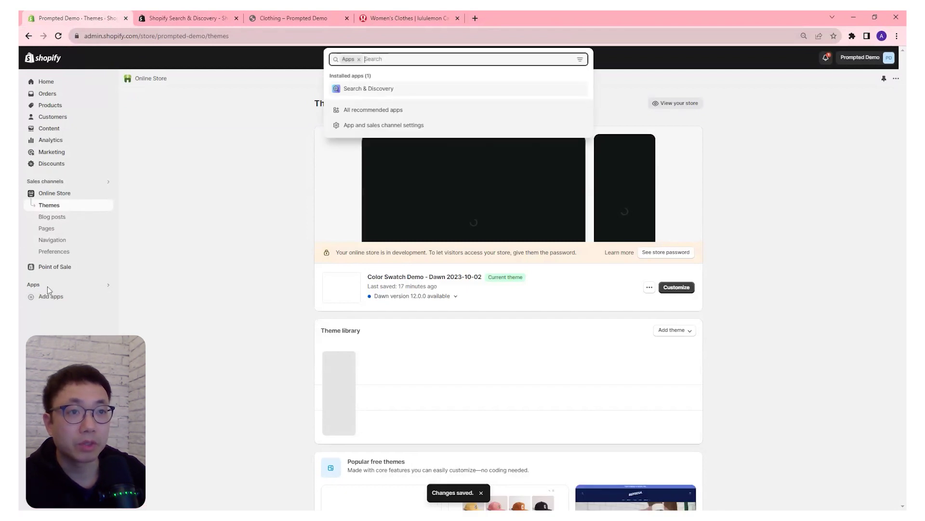
{"action": "left_click", "coordinate": [364, 90]}
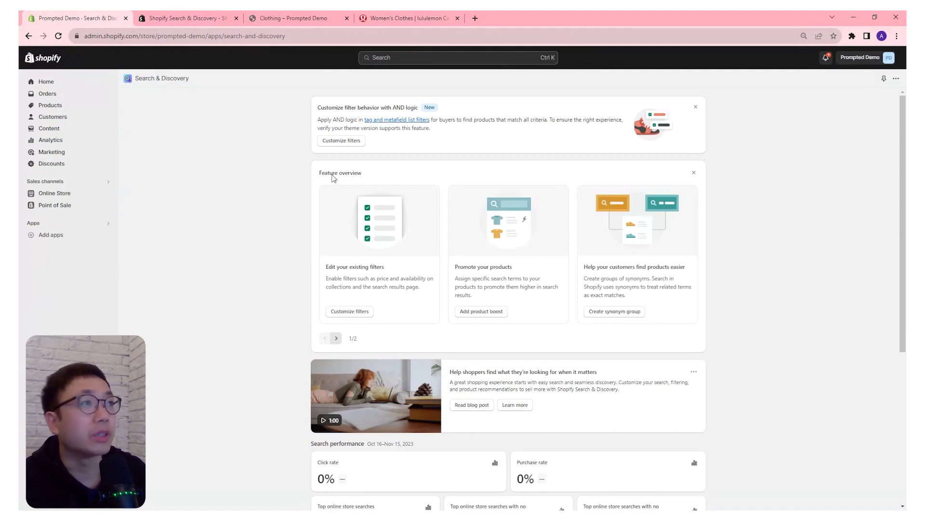
{"action": "scroll", "coordinate": [450, 227], "scroll_direction": "down", "scroll_amount": 2}
{"action": "scroll", "coordinate": [429, 222], "scroll_direction": "up", "scroll_amount": 2}
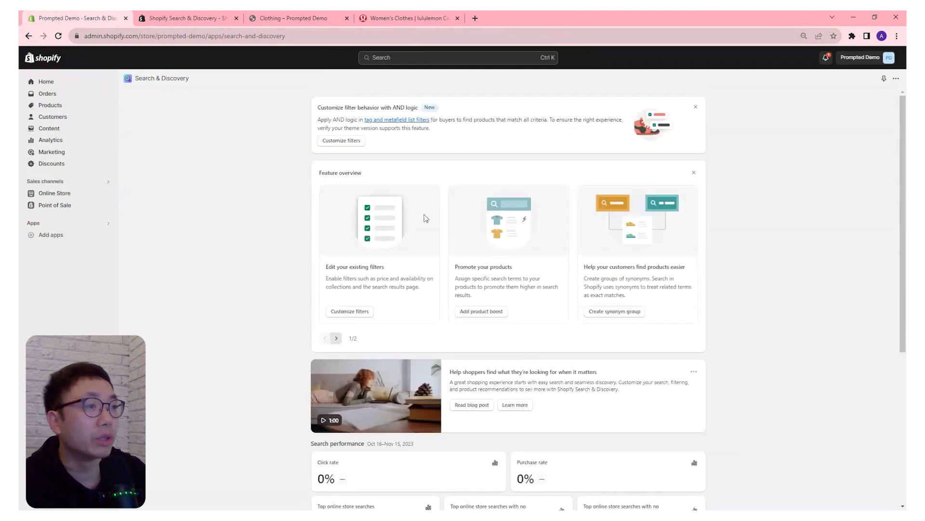
{"action": "left_click", "coordinate": [353, 145]}
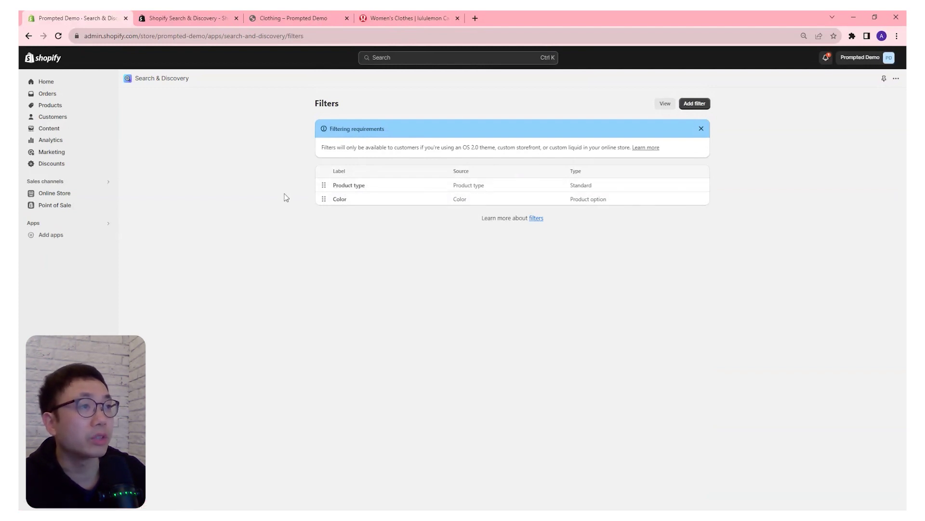
Step: Reload the storefront's Clothing collection page and inspect the Product type and Color filter options
{"action": "left_click", "coordinate": [294, 25]}
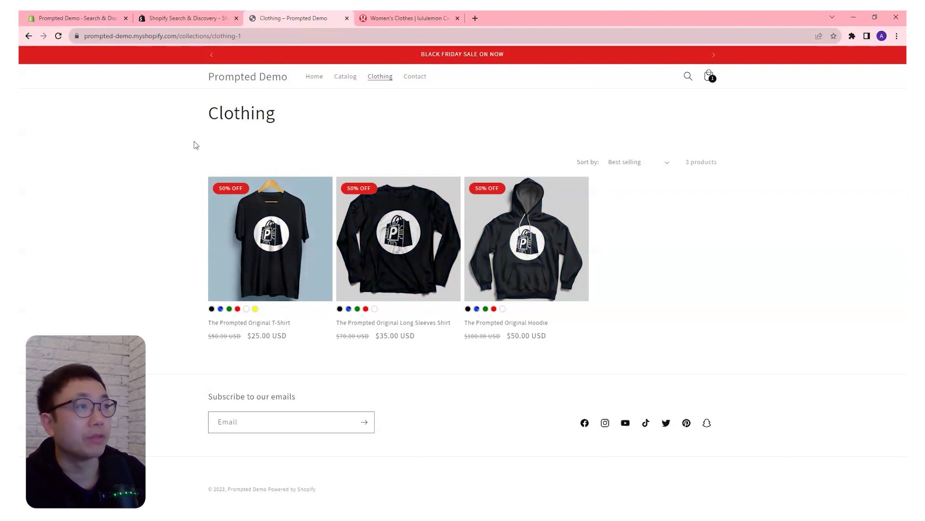
{"action": "left_click", "coordinate": [60, 36]}
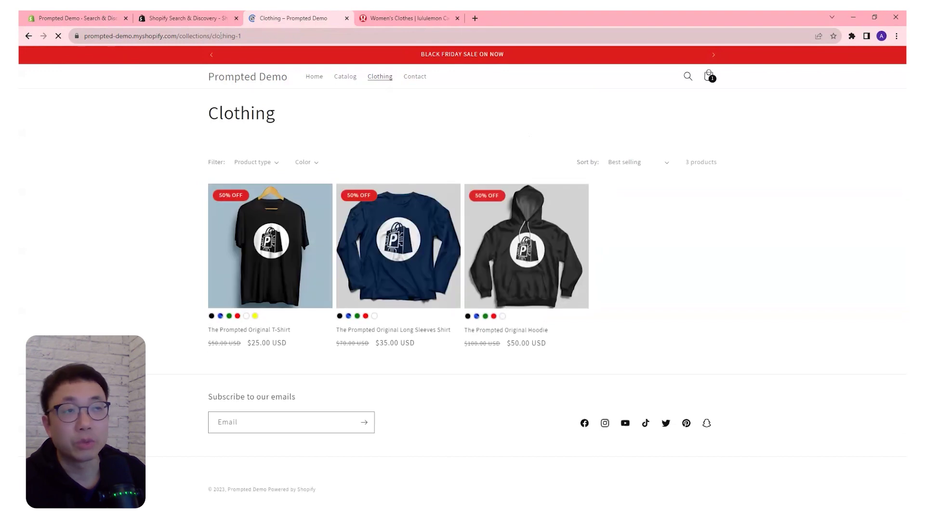
{"action": "left_click", "coordinate": [256, 163]}
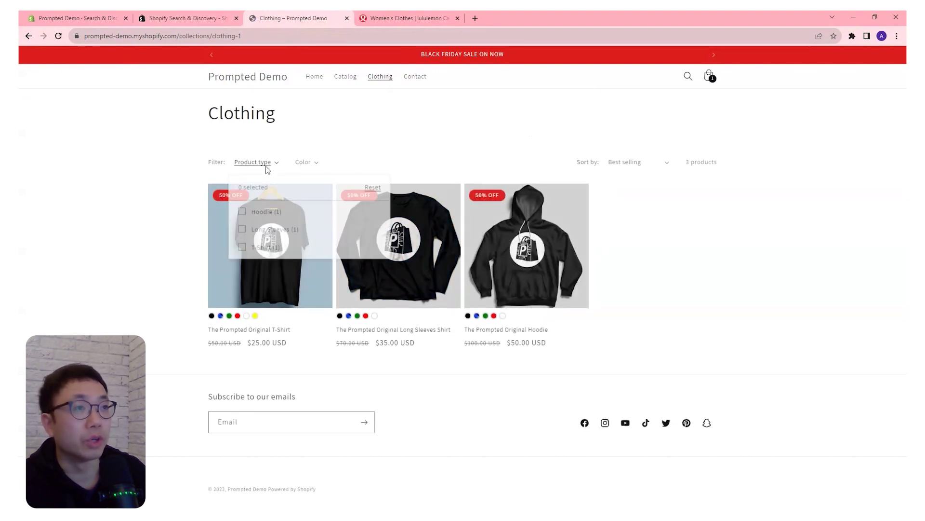
{"action": "left_click", "coordinate": [304, 162]}
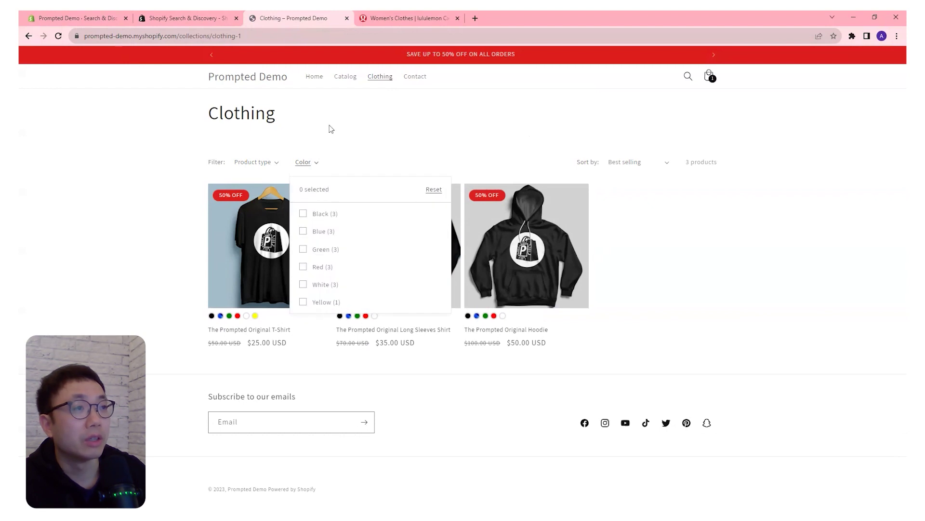
{"action": "left_click", "coordinate": [307, 138]}
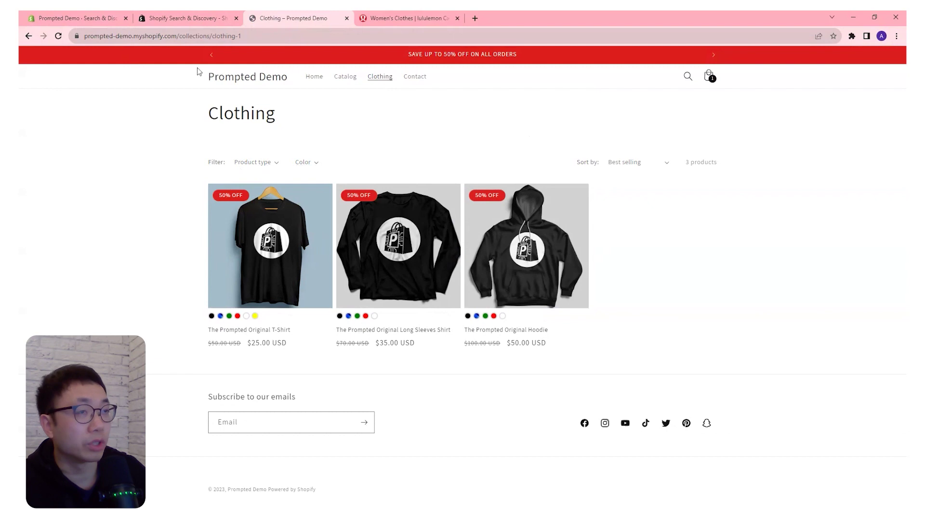
Step: Return to the Shopify admin and open the Online Store themes page in a separate browser tab
{"action": "left_click", "coordinate": [80, 19]}
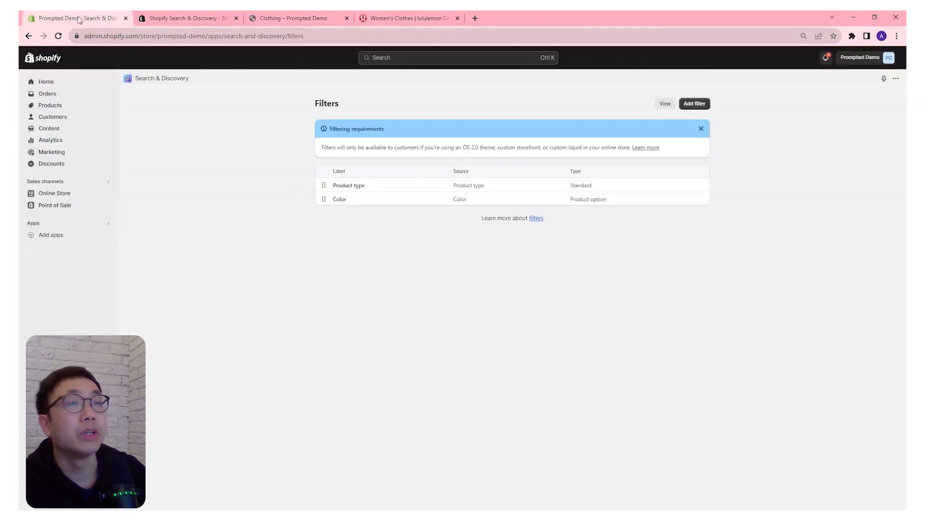
{"action": "right_click", "coordinate": [63, 196]}
{"action": "left_click", "coordinate": [84, 203]}
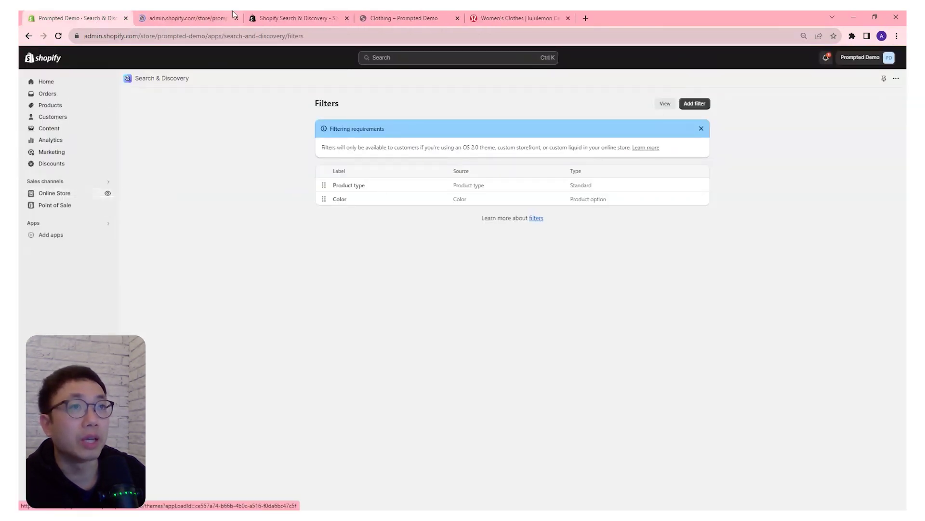
{"action": "left_click", "coordinate": [193, 18]}
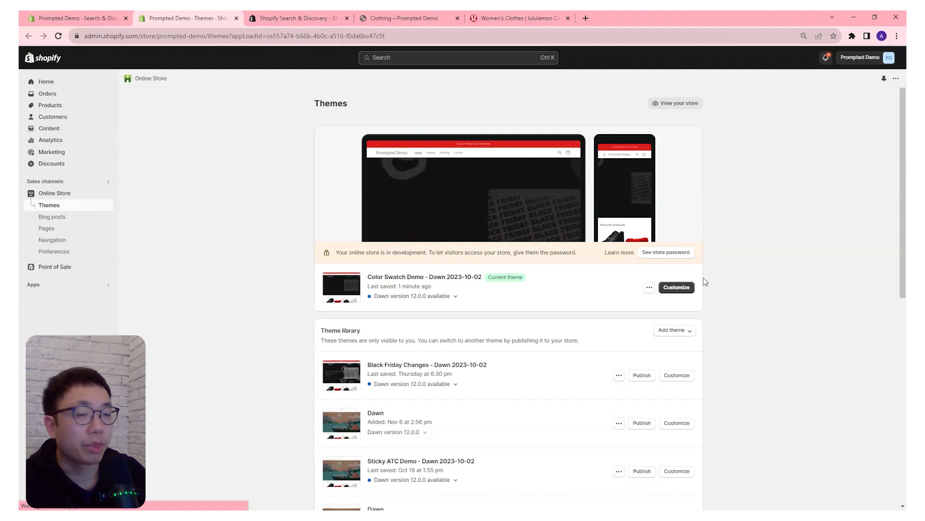
Step: Open the current theme for customizing and display its Default collection template
{"action": "left_click", "coordinate": [676, 287]}
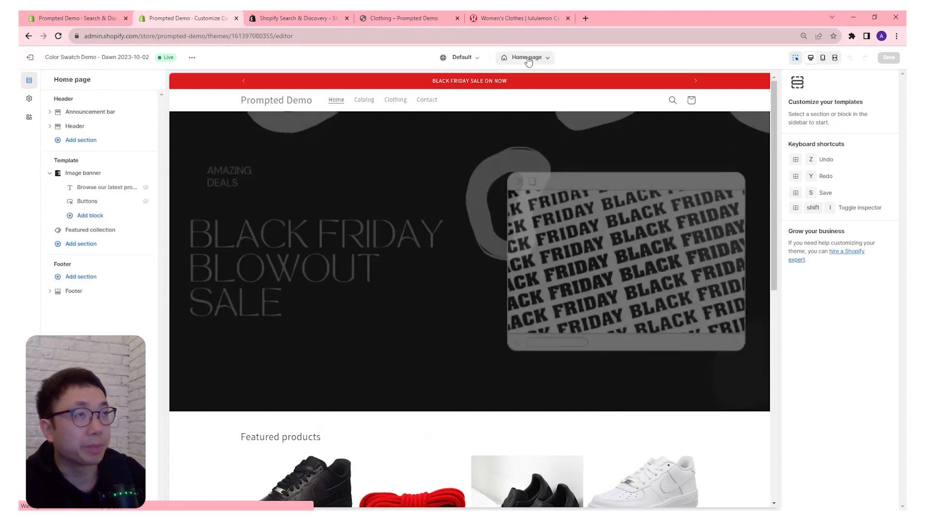
{"action": "left_click", "coordinate": [527, 57]}
{"action": "left_click", "coordinate": [482, 137]}
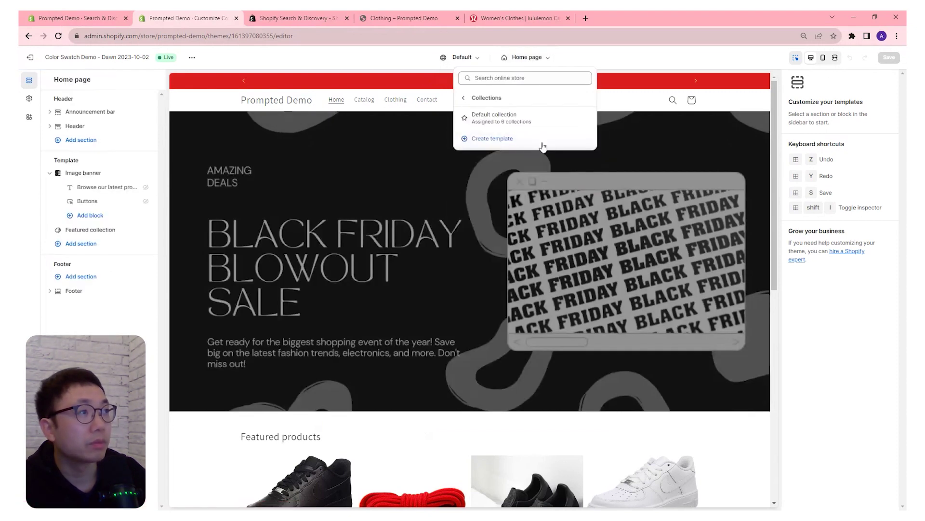
{"action": "left_click", "coordinate": [523, 119]}
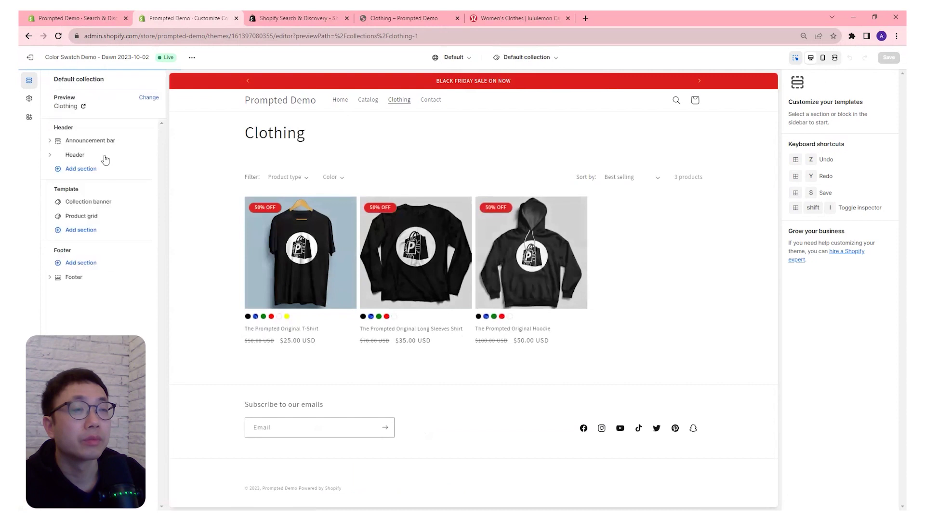
Step: Set the Product grid section's desktop filter layout to Vertical
{"action": "left_click", "coordinate": [81, 216]}
{"action": "scroll", "coordinate": [843, 289], "scroll_direction": "down", "scroll_amount": 5}
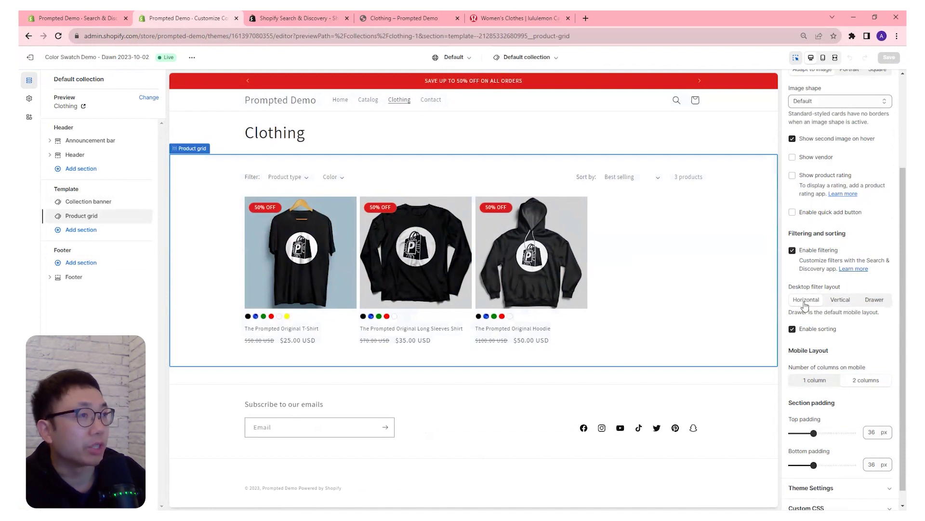
{"action": "left_click", "coordinate": [840, 301]}
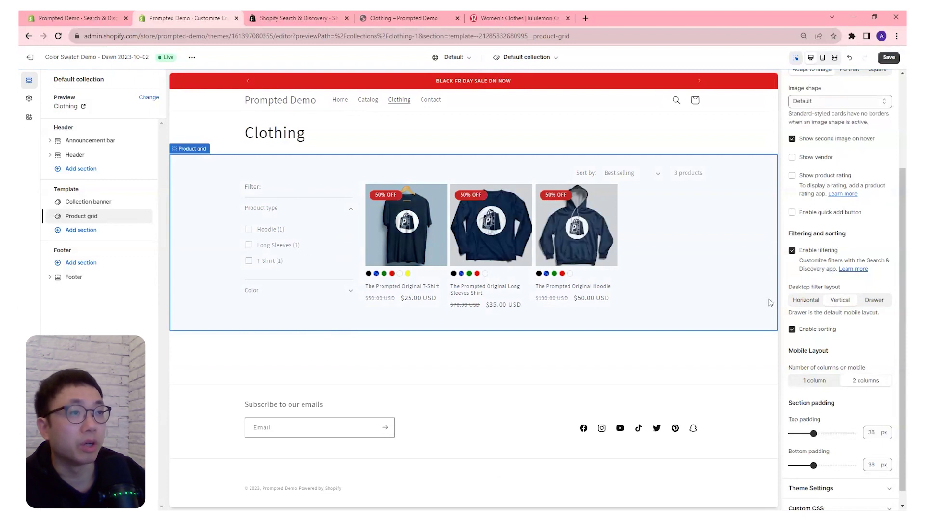
Step: Preview the Drawer desktop filter layout with its filter panel open, set the layout back to Vertical, and save the theme
{"action": "left_click", "coordinate": [885, 299]}
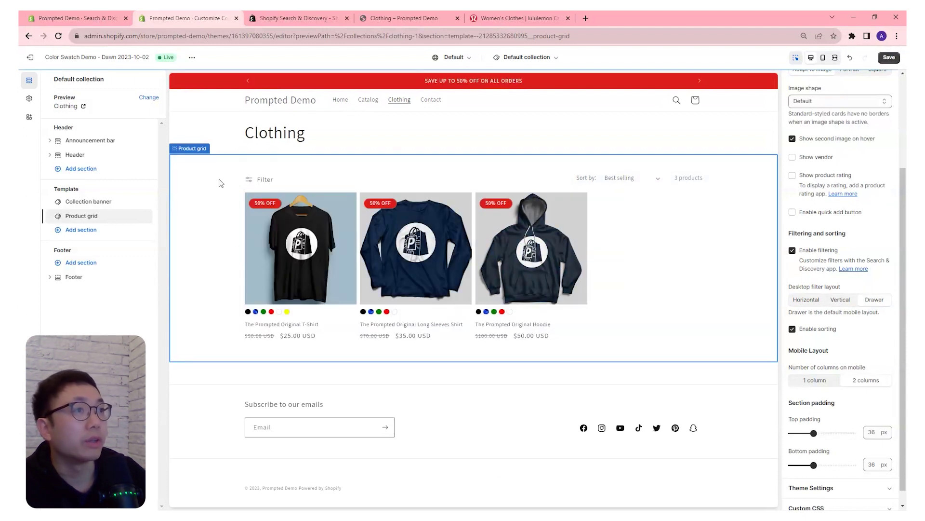
{"action": "left_click", "coordinate": [257, 181]}
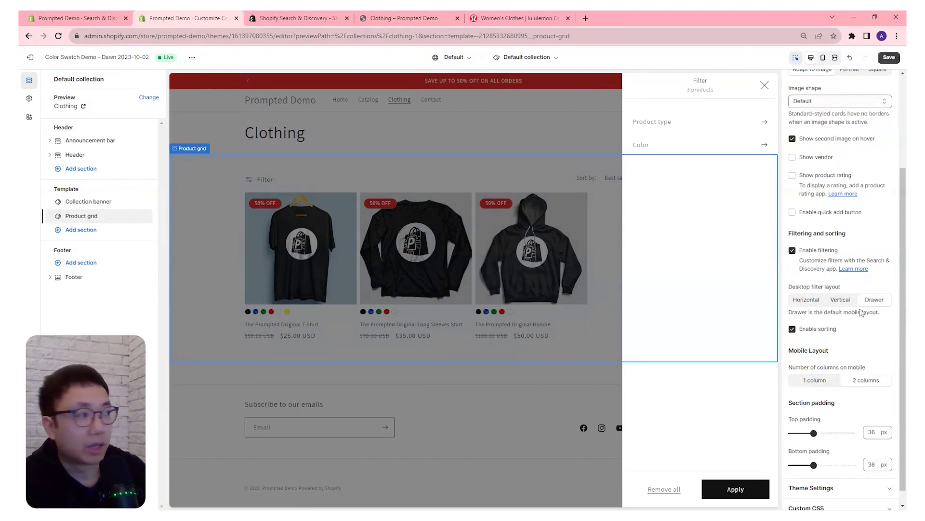
{"action": "left_click", "coordinate": [840, 300]}
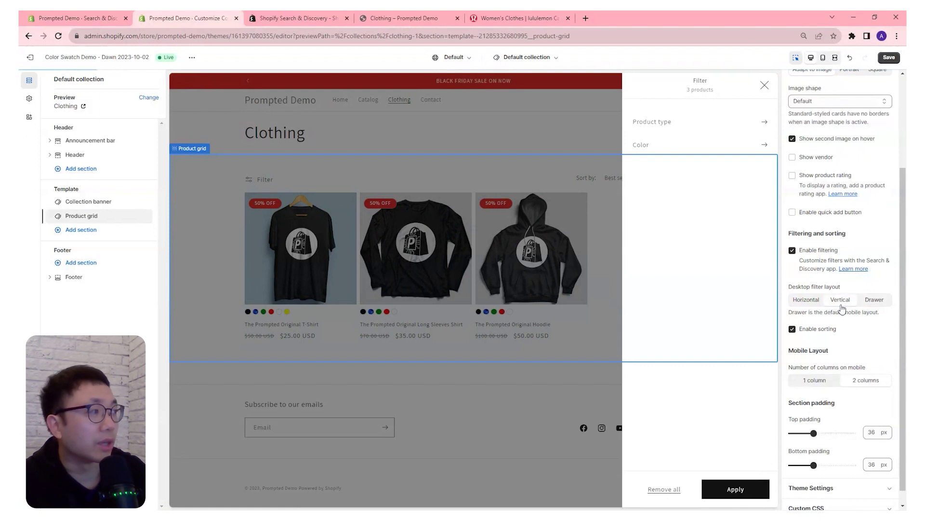
{"action": "left_click", "coordinate": [889, 57]}
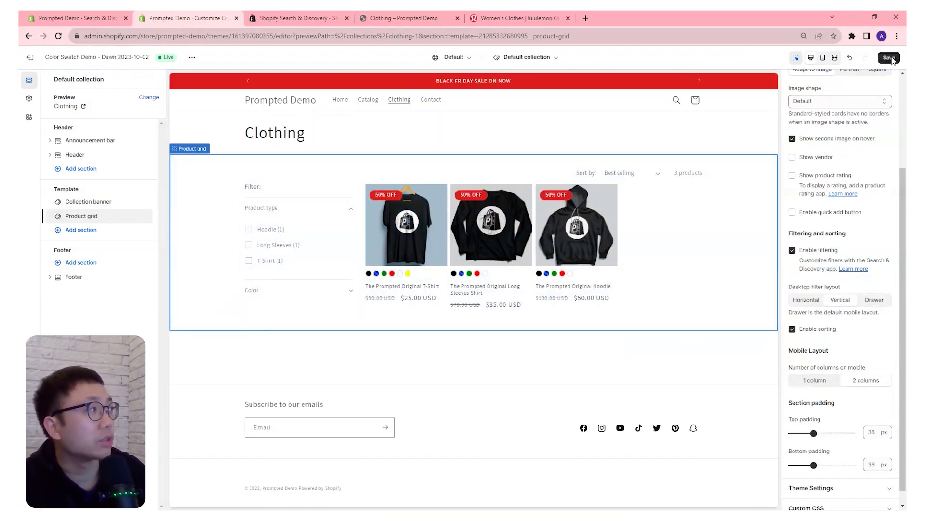
Step: Reload the storefront's Clothing collection page, compare its filters with the Search & Discovery filter list, and expand the Color options
{"action": "left_click", "coordinate": [397, 20]}
{"action": "left_click", "coordinate": [58, 36]}
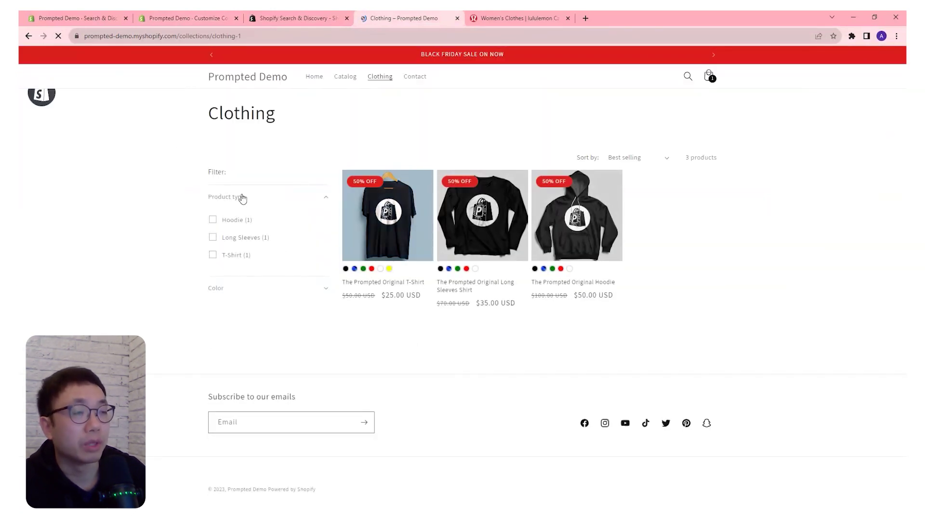
{"action": "left_click", "coordinate": [72, 18]}
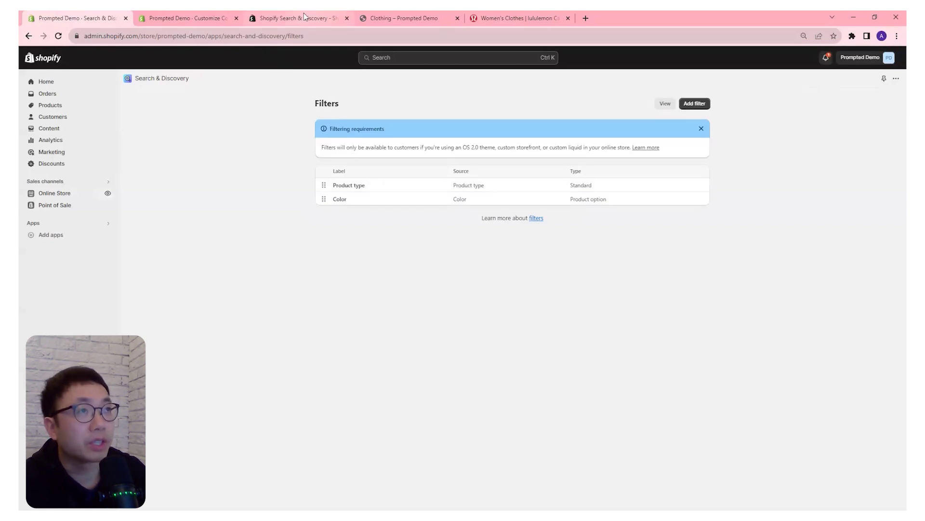
{"action": "left_click", "coordinate": [403, 18]}
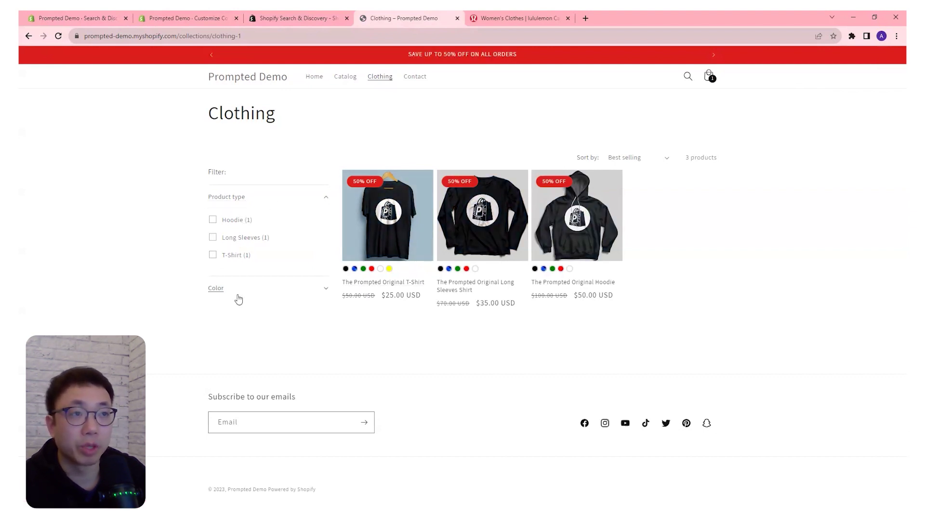
{"action": "left_click", "coordinate": [264, 292]}
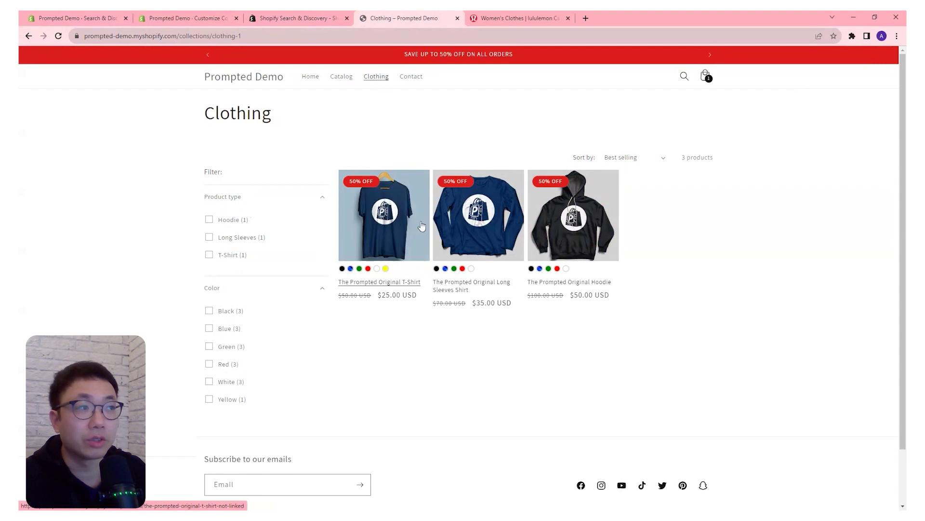
Step: Add a new filter in Search & Discovery with the Size product option as its source and save it
{"action": "left_click", "coordinate": [94, 14]}
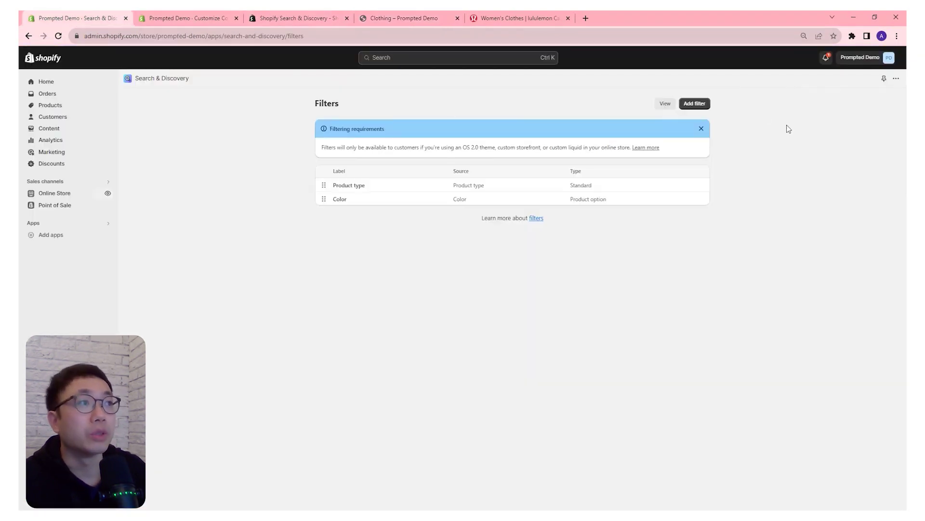
{"action": "left_click", "coordinate": [694, 104]}
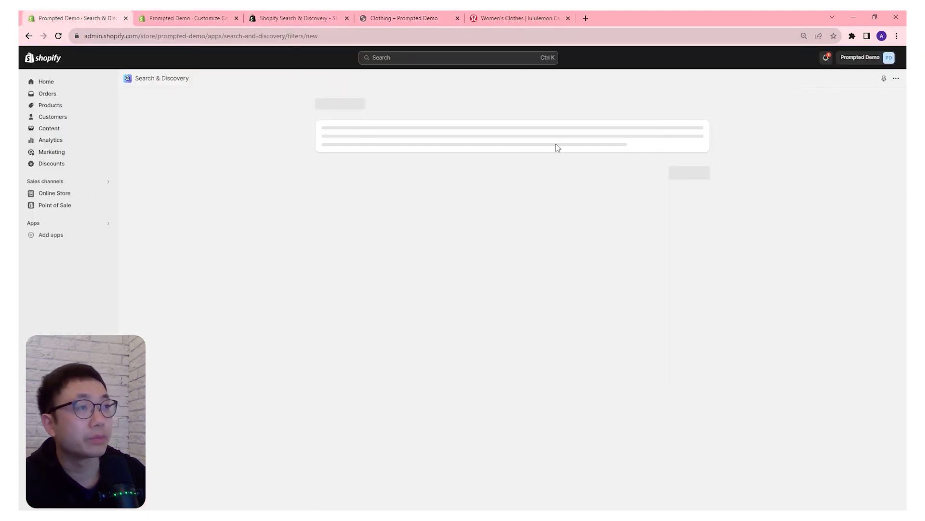
{"action": "left_click", "coordinate": [378, 143]}
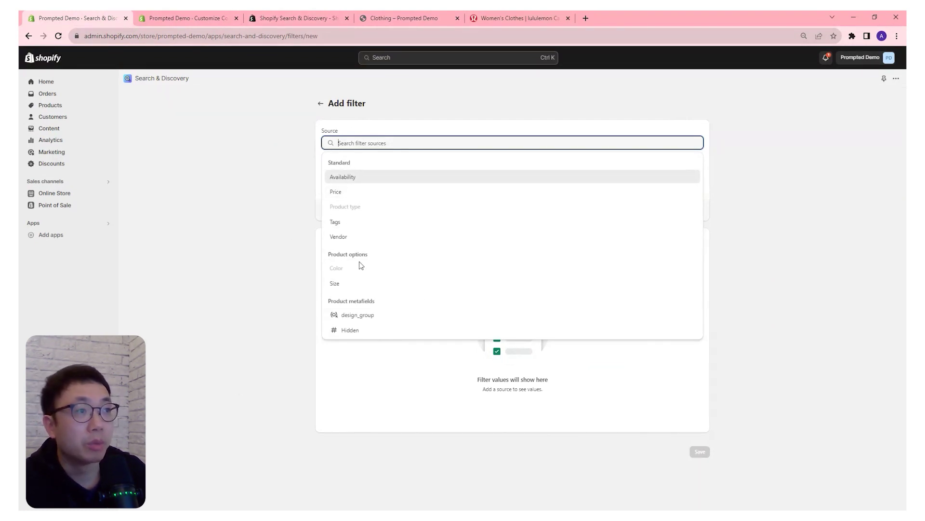
{"action": "left_click", "coordinate": [349, 288]}
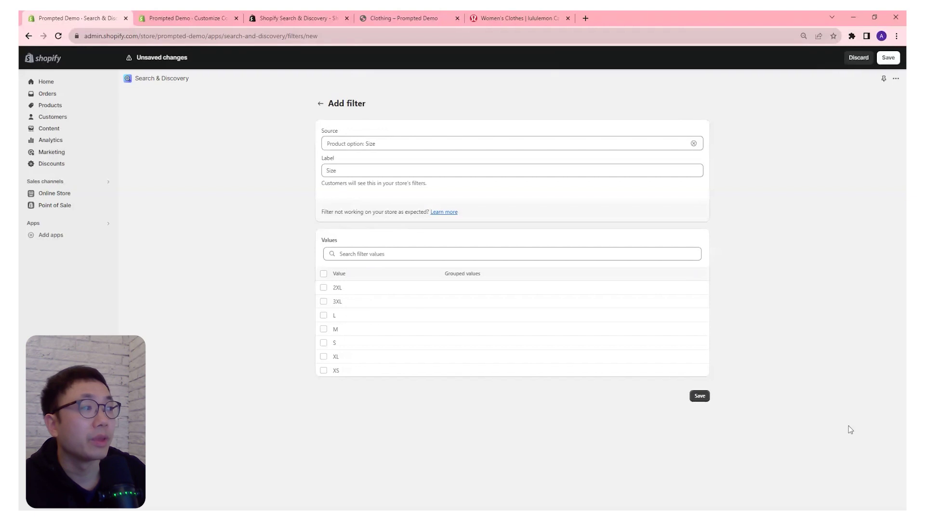
{"action": "left_click", "coordinate": [697, 396]}
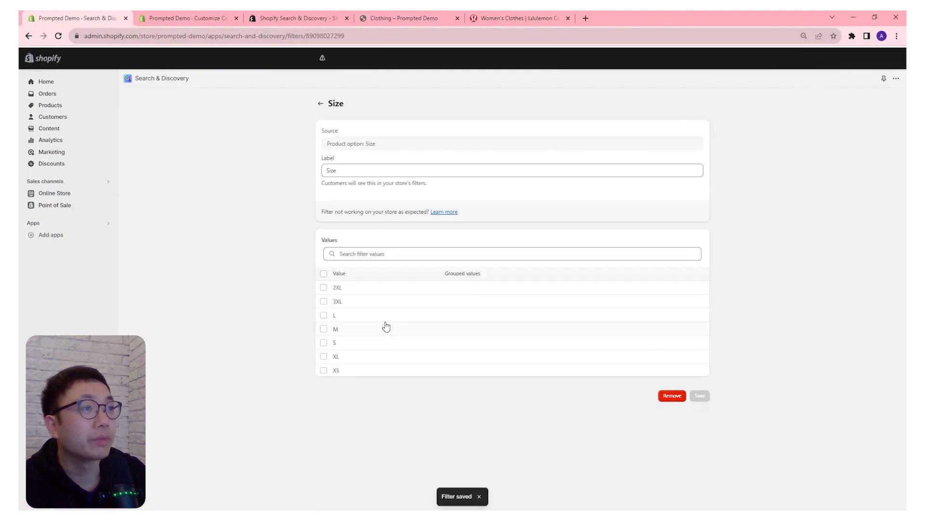
Step: Reload the storefront's Clothing collection page to check for the new Size filter
{"action": "left_click", "coordinate": [311, 22]}
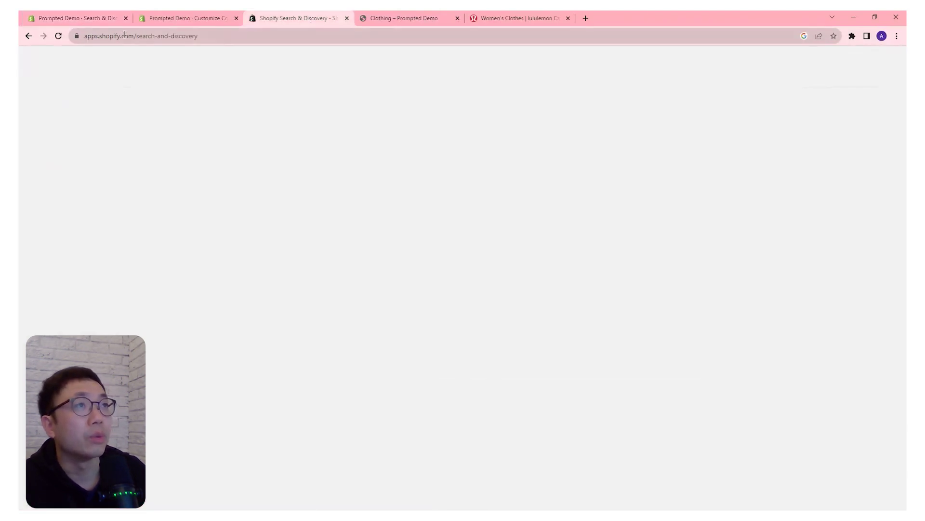
{"action": "left_click", "coordinate": [404, 18]}
{"action": "left_click", "coordinate": [59, 36]}
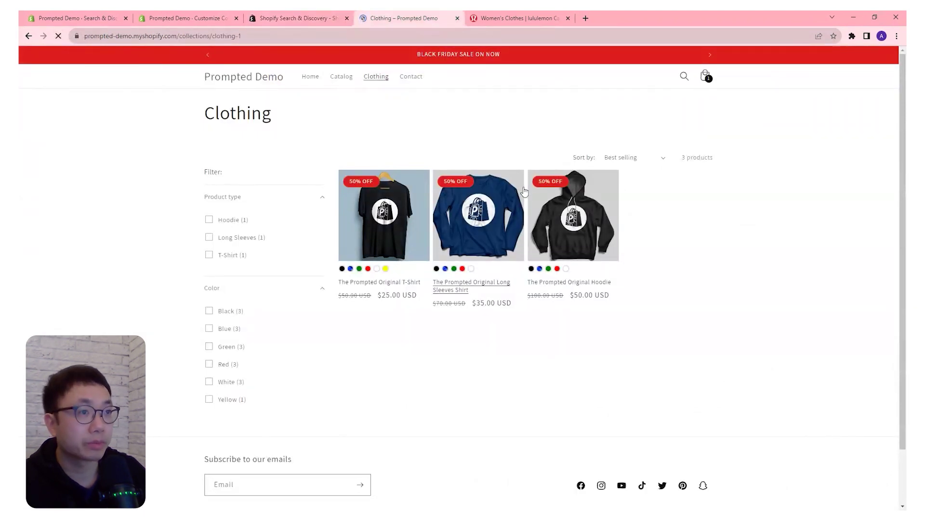
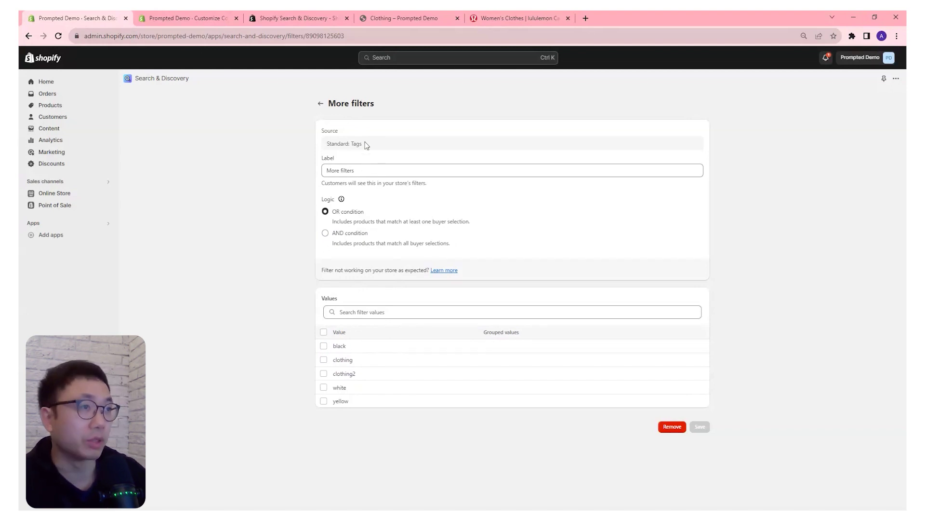
Step: Leave the More filters settings, return to the Search & Discovery overview, and start creating a new product boost
{"action": "left_click", "coordinate": [320, 103]}
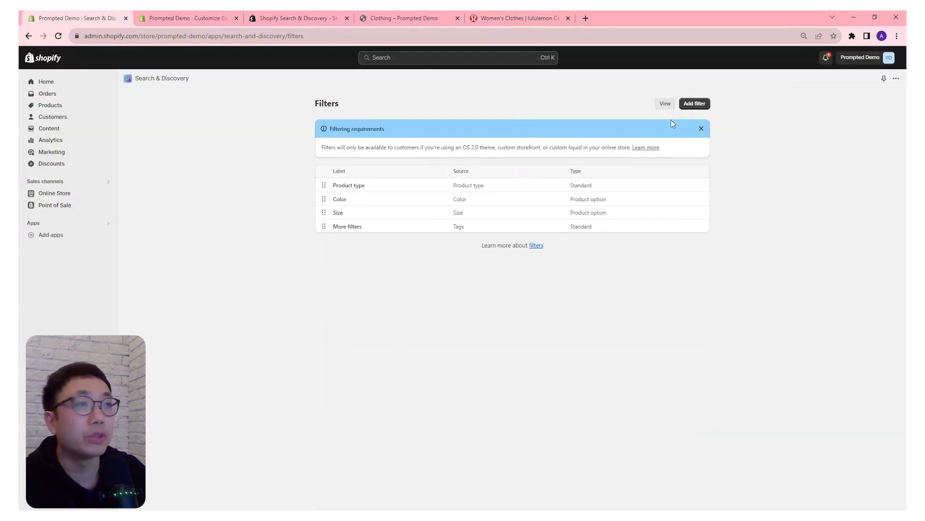
{"action": "left_click", "coordinate": [158, 79]}
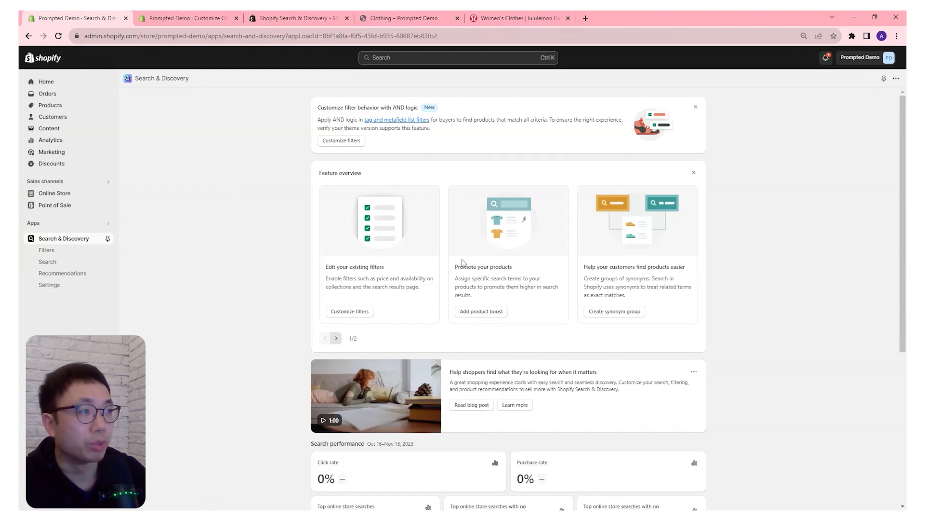
{"action": "left_click", "coordinate": [480, 312]}
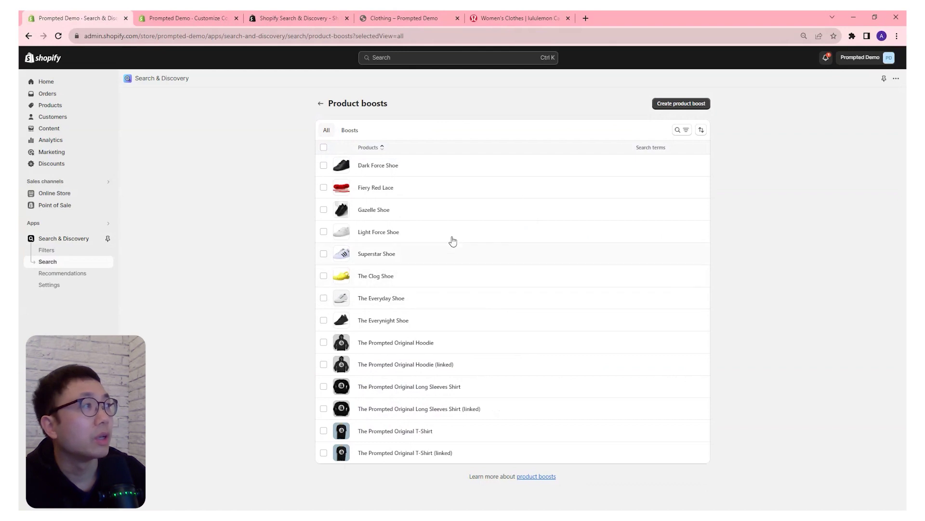
{"action": "left_click", "coordinate": [680, 103]}
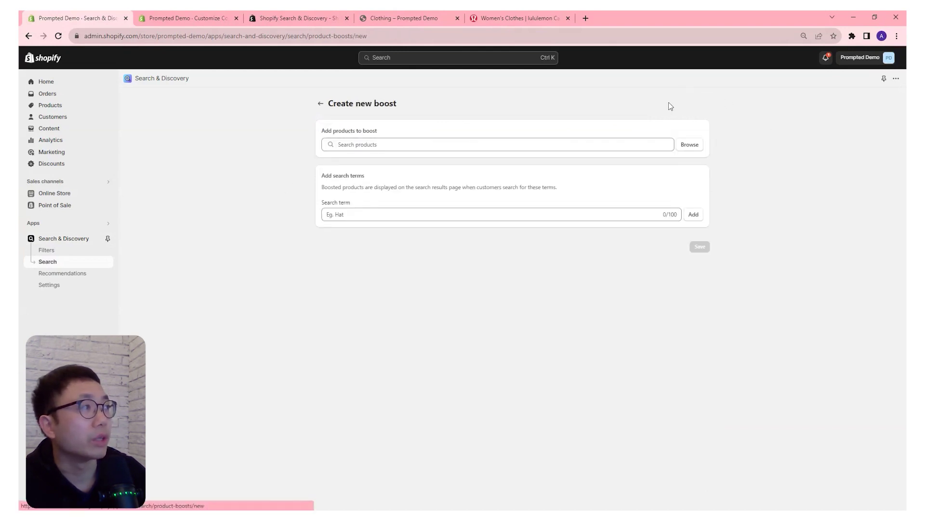
Step: Find products matching "T-Shirt" and add The Prompted Original T-Shirt to the new boost
{"action": "left_click", "coordinate": [386, 145]}
{"action": "type", "text": "T-Shirt"}
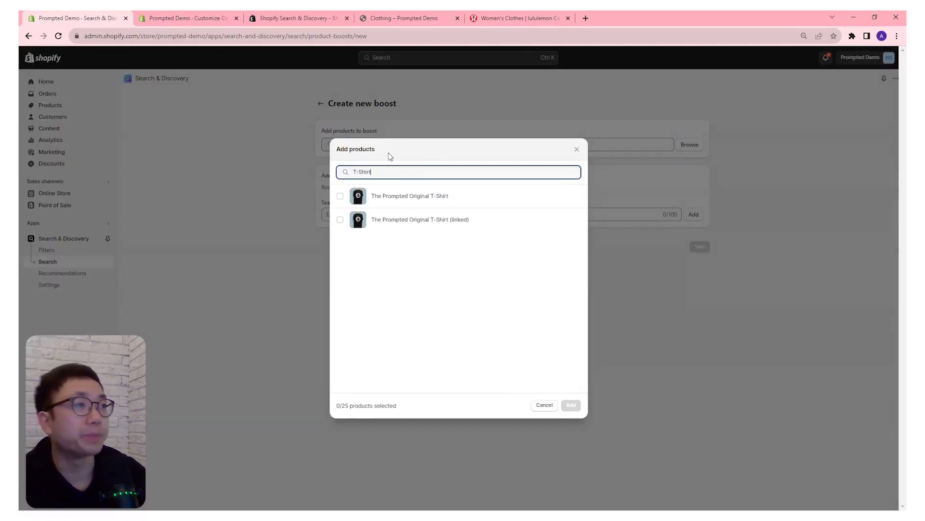
{"action": "left_click", "coordinate": [340, 196]}
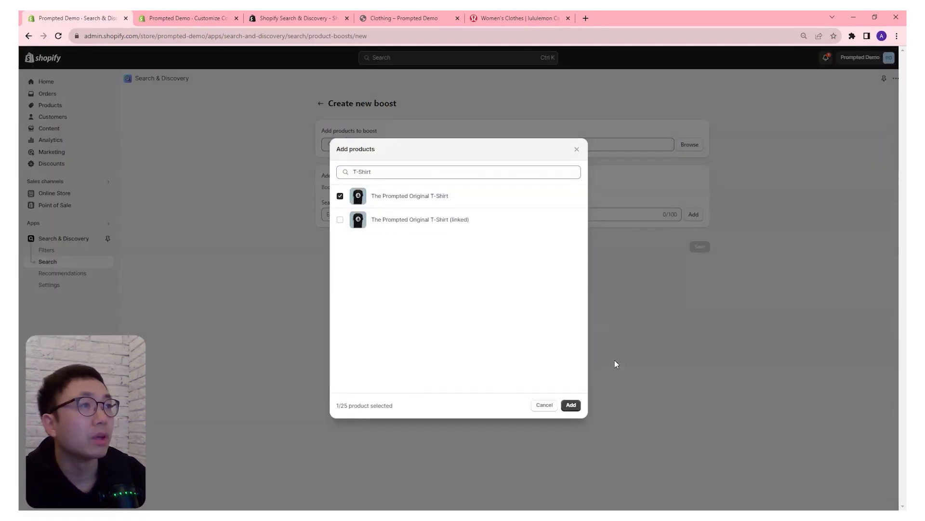
{"action": "left_click", "coordinate": [575, 409]}
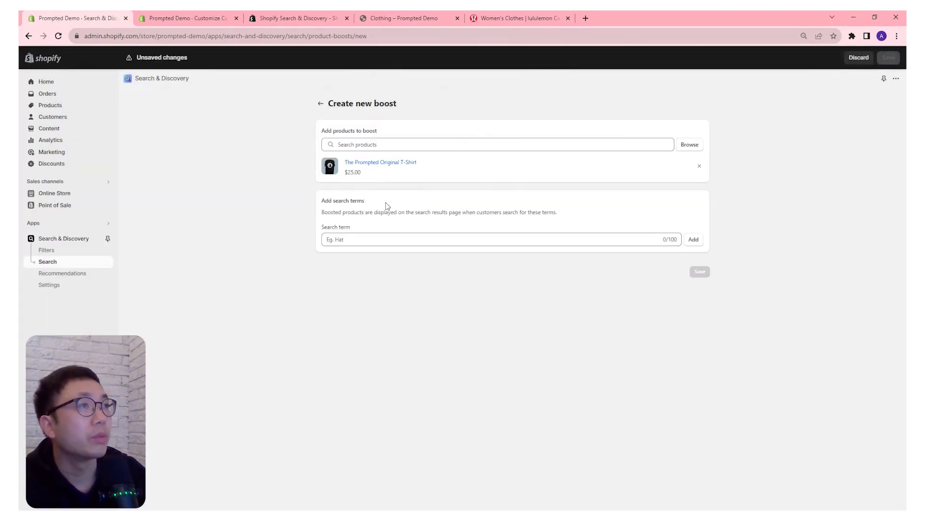
Step: Search the storefront for "Comfort" and examine the order of the products on the results page
{"action": "left_click", "coordinate": [426, 20]}
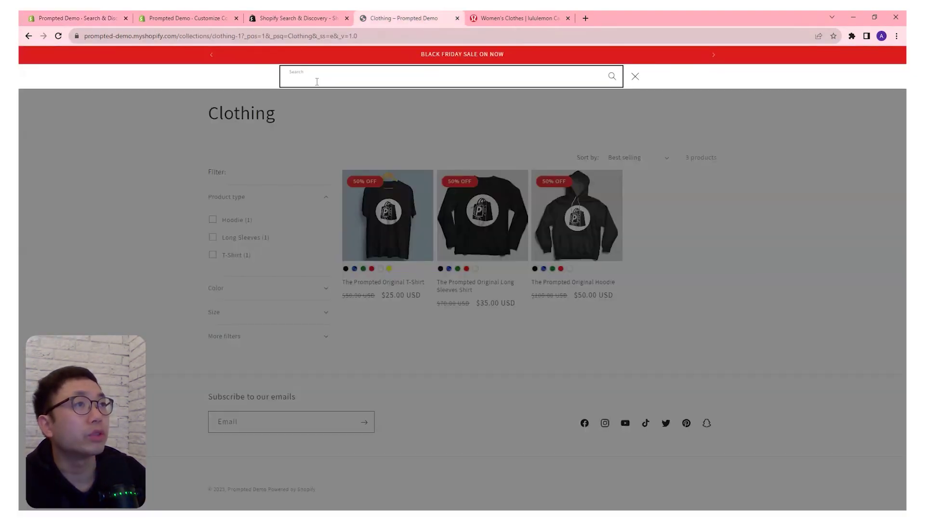
{"action": "left_click", "coordinate": [176, 145]}
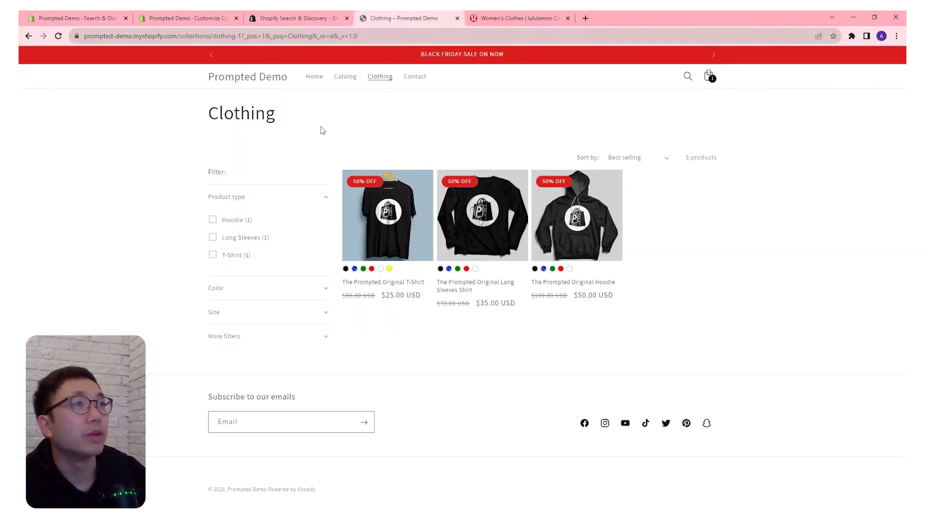
{"action": "left_click", "coordinate": [688, 77]}
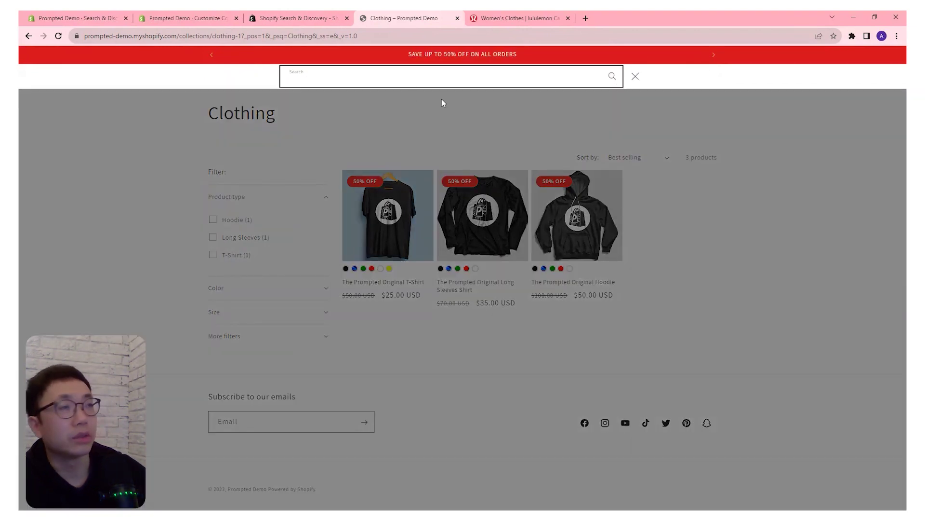
{"action": "type", "text": "Comfort"}
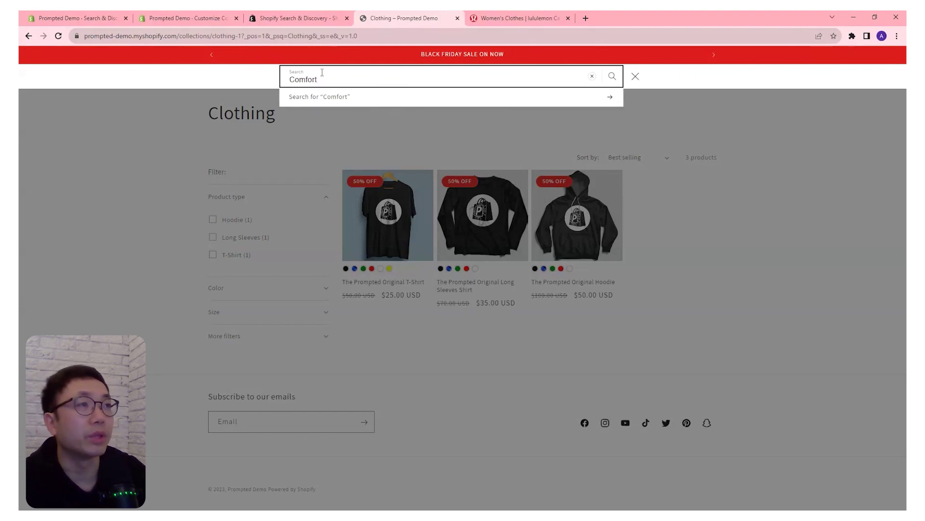
{"action": "key", "text": "Return"}
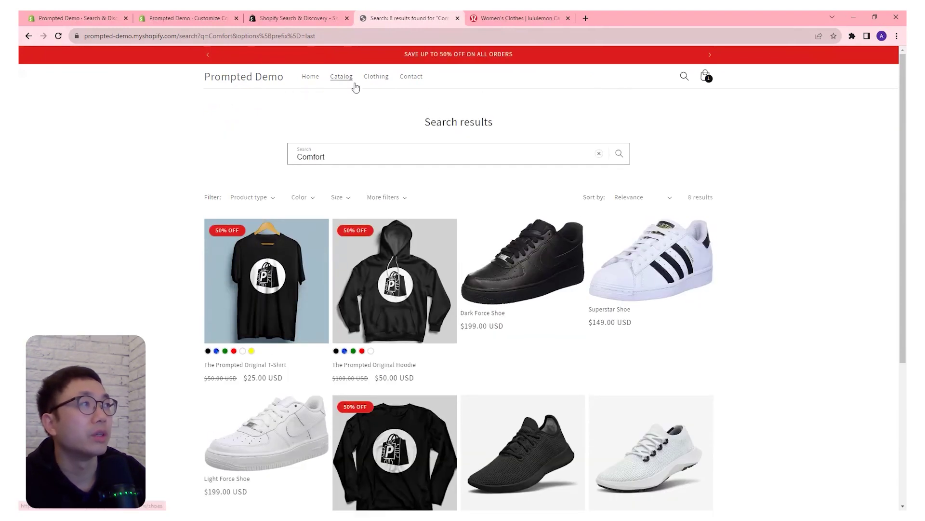
Step: Add "Comfort" as a search term for the T-shirt's product boost and save the boost
{"action": "left_click", "coordinate": [296, 20]}
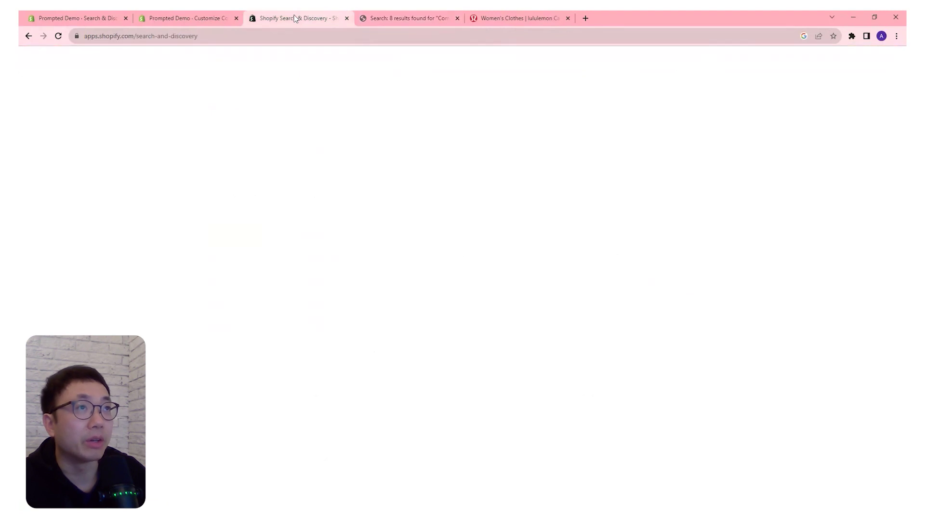
{"action": "left_click", "coordinate": [41, 15]}
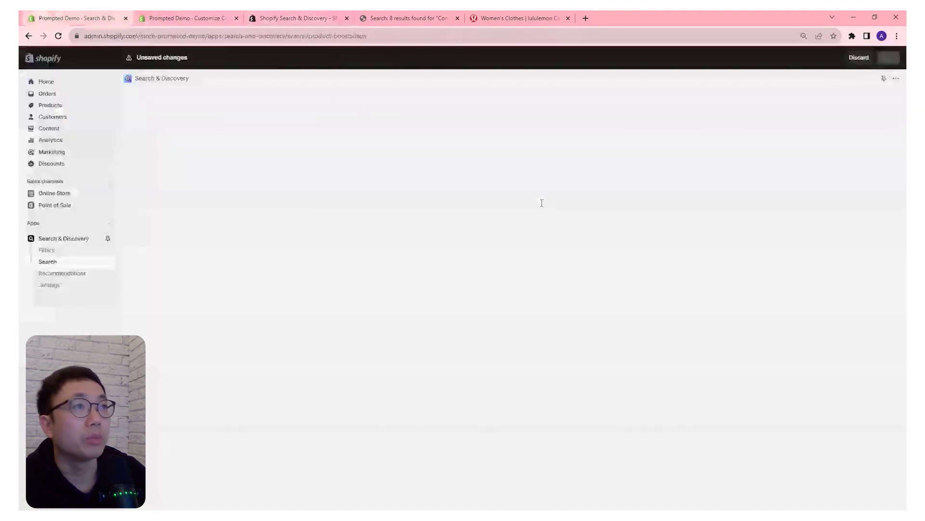
{"action": "left_click", "coordinate": [385, 235]}
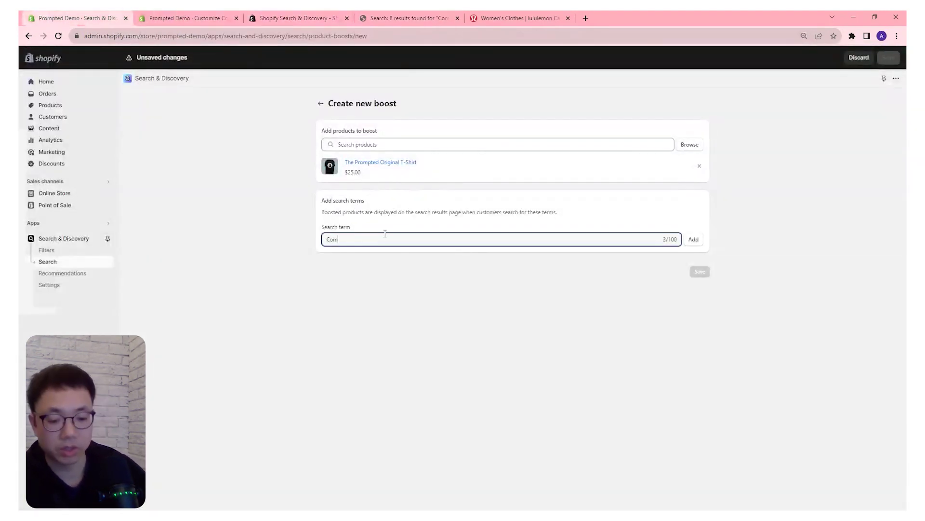
{"action": "left_click", "coordinate": [694, 239]}
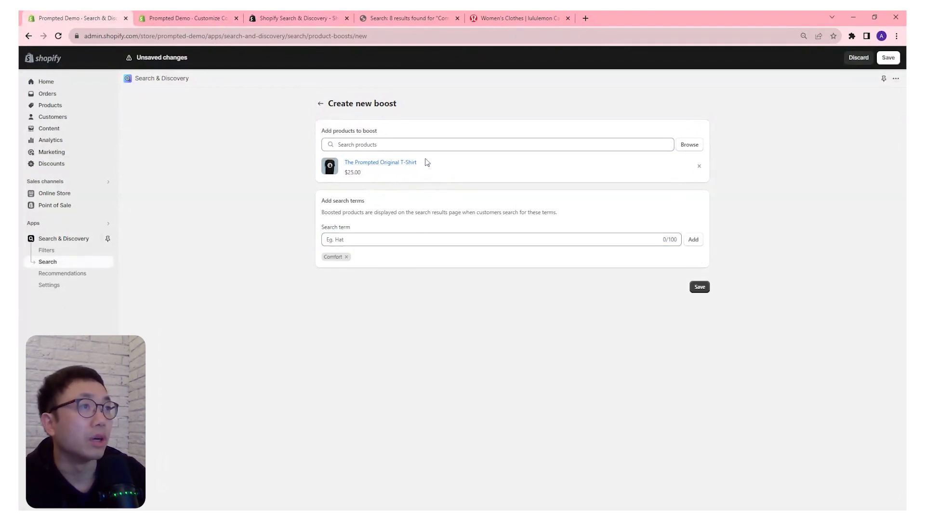
{"action": "left_click", "coordinate": [700, 287]}
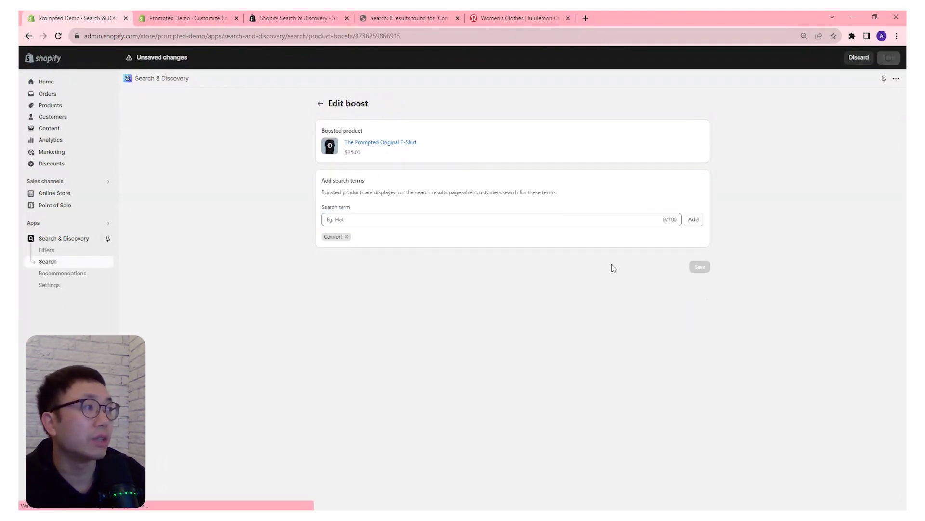
Step: Return to the storefront and open the Clothing collection page
{"action": "left_click", "coordinate": [410, 19]}
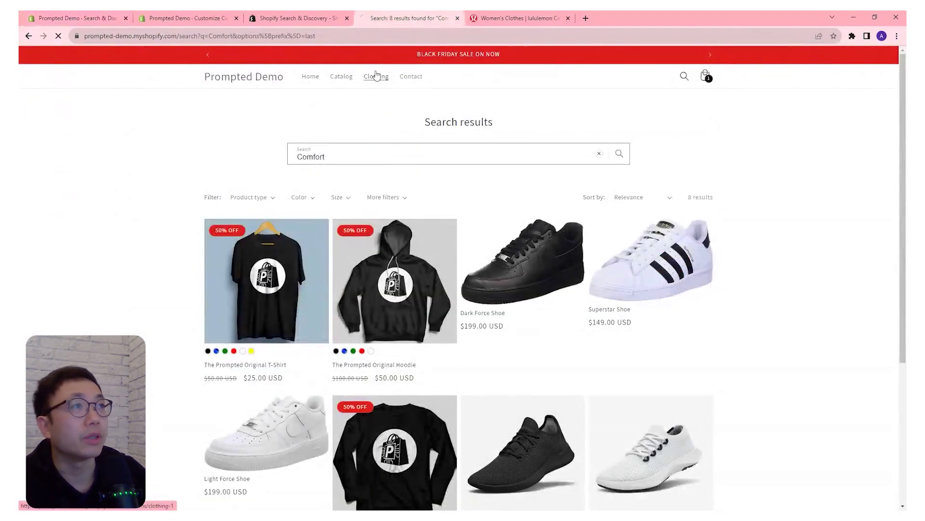
{"action": "left_click", "coordinate": [377, 76]}
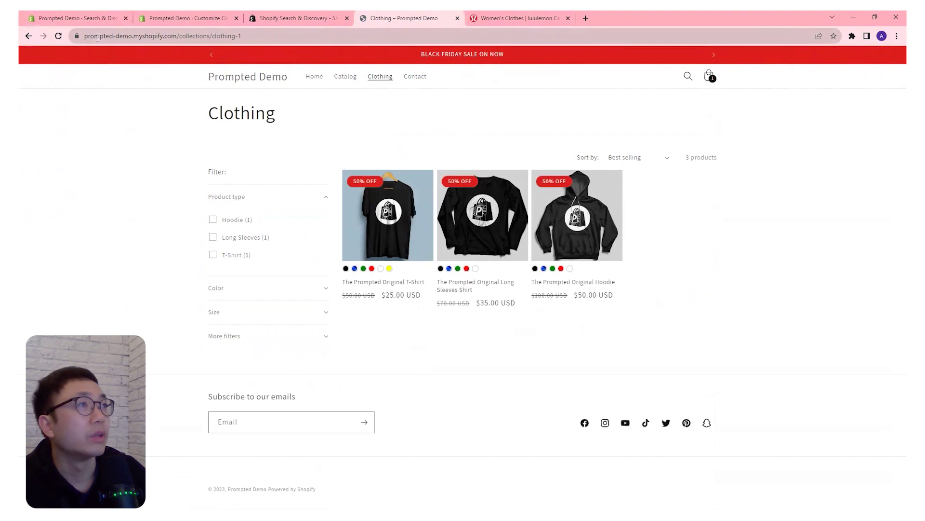
Step: Reload the Clothing page, search the storefront for "comfort" to check the suggested products, and close the search
{"action": "left_click", "coordinate": [59, 35]}
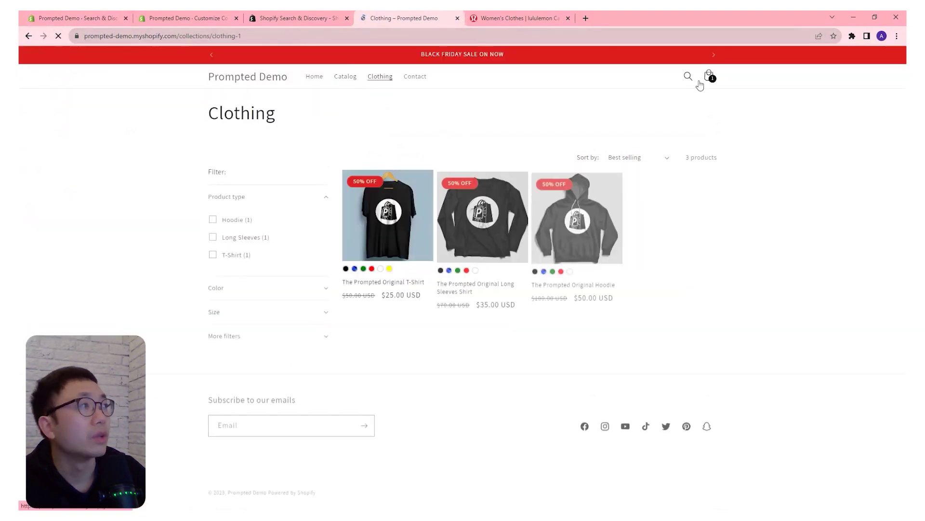
{"action": "left_click", "coordinate": [689, 76]}
{"action": "type", "text": "comfort"}
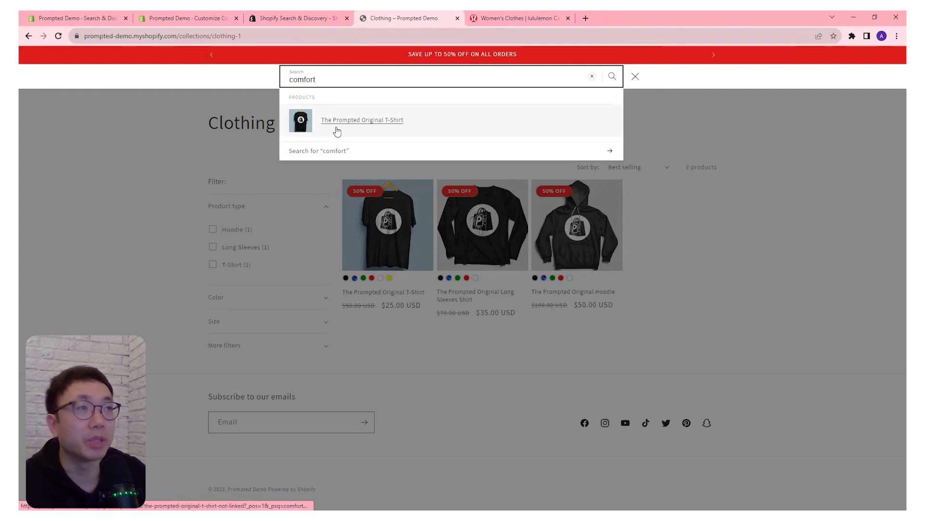
{"action": "left_click", "coordinate": [793, 151]}
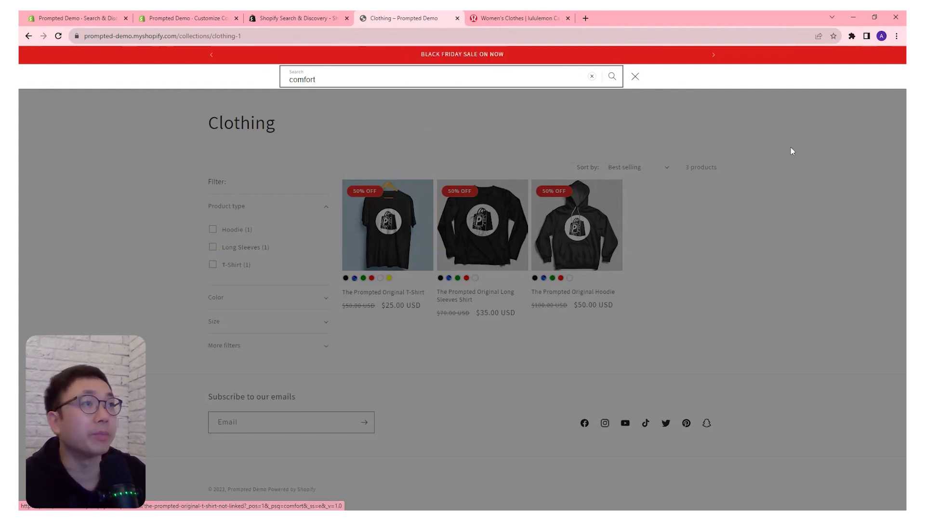
{"action": "left_click", "coordinate": [793, 151]}
Step: Return to Search & Discovery in the Shopify admin, leave the T-shirt's boost, and start a new synonym group
{"action": "left_click", "coordinate": [111, 14]}
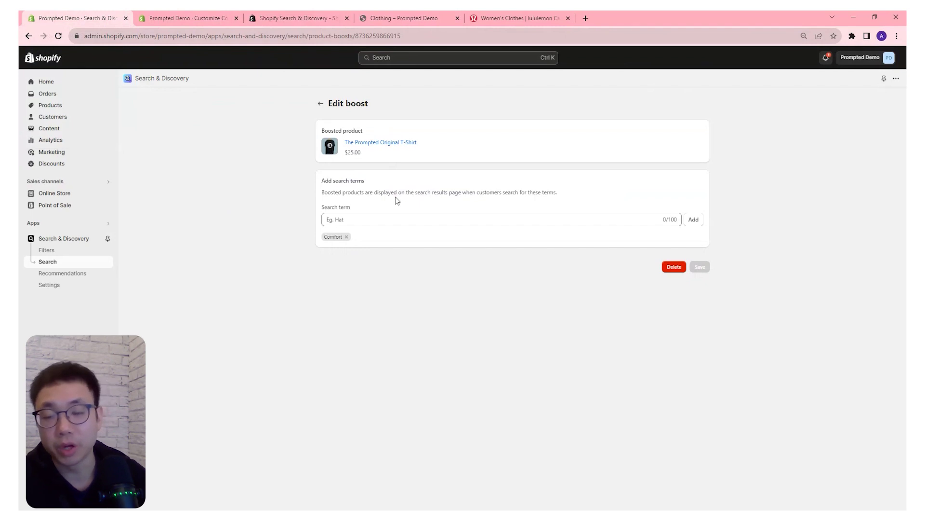
{"action": "left_click", "coordinate": [321, 103]}
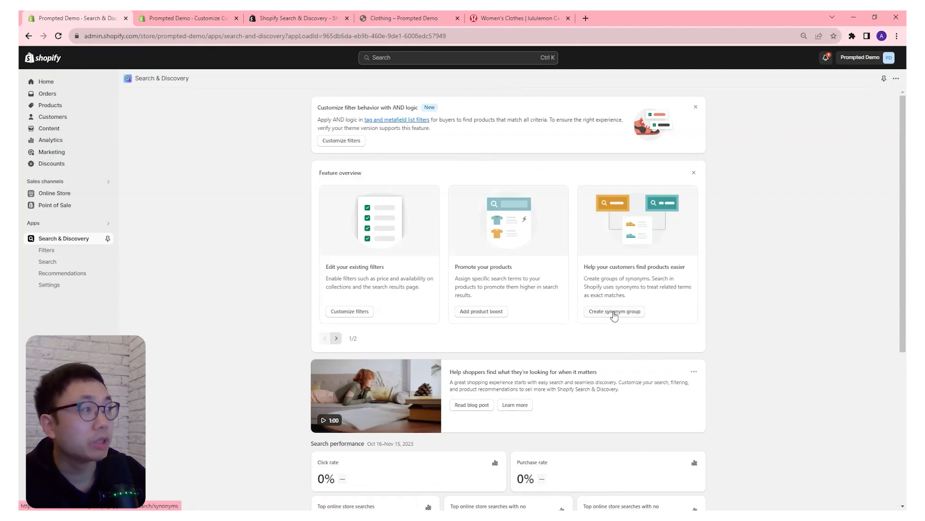
{"action": "left_click", "coordinate": [616, 312]}
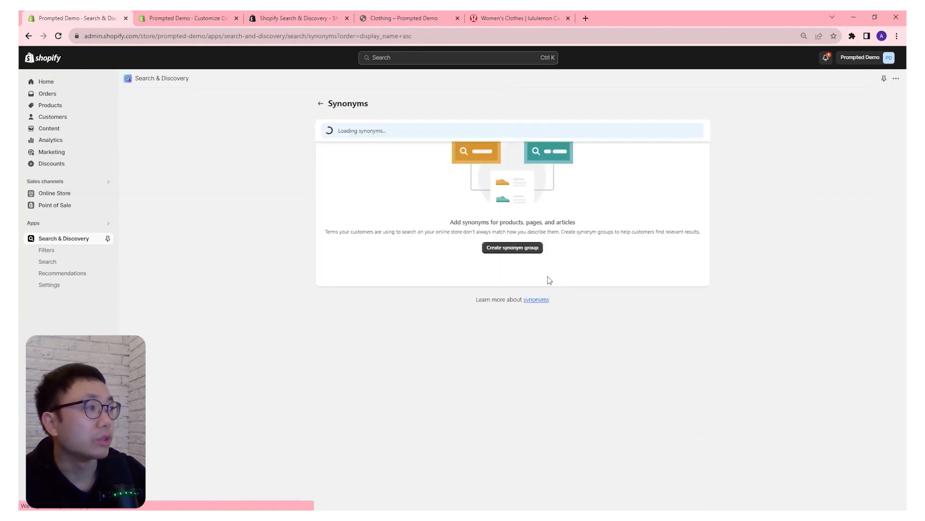
{"action": "left_click", "coordinate": [505, 251]}
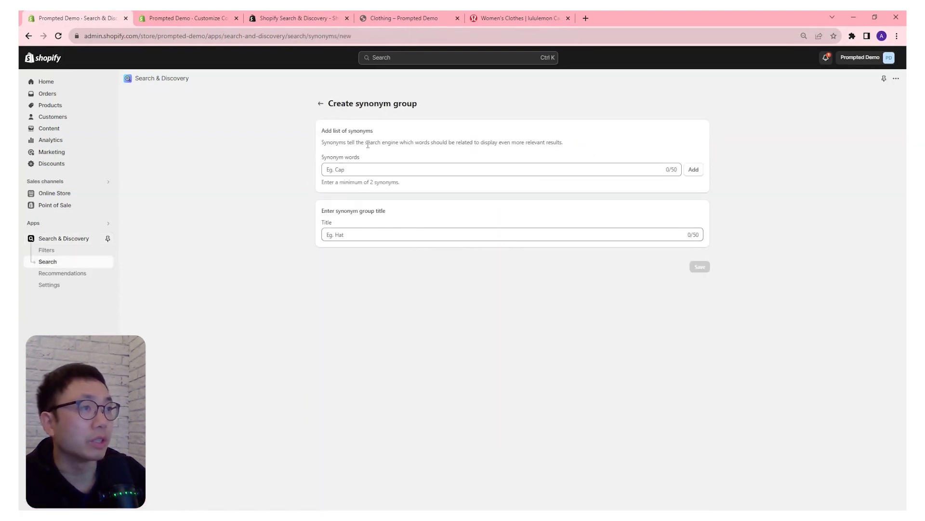
Step: Search the storefront for "Tee", check the results page, and return to the Clothing collection
{"action": "left_click", "coordinate": [394, 18]}
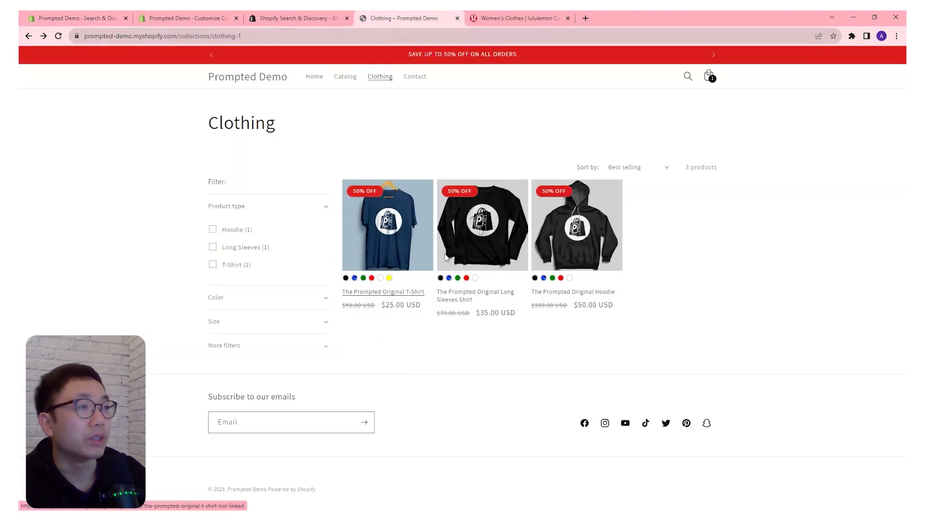
{"action": "left_click", "coordinate": [688, 76]}
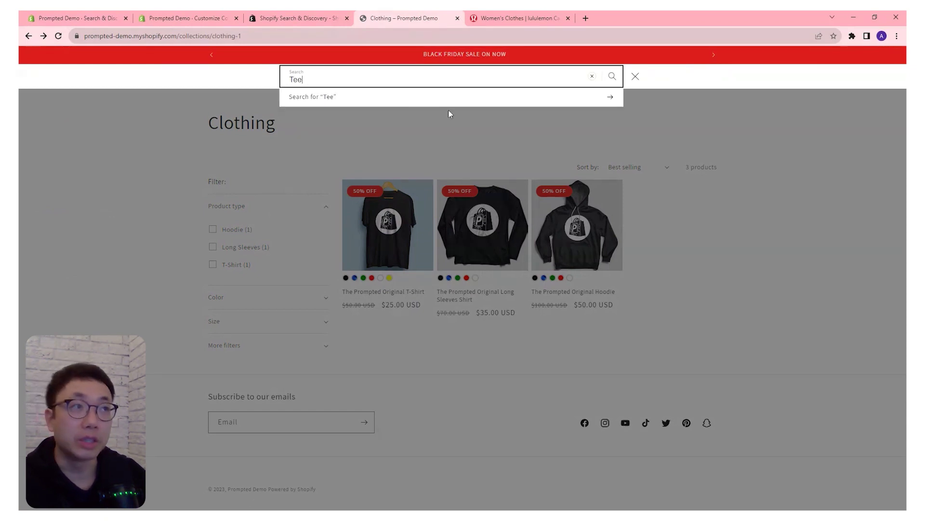
{"action": "key", "text": "Return"}
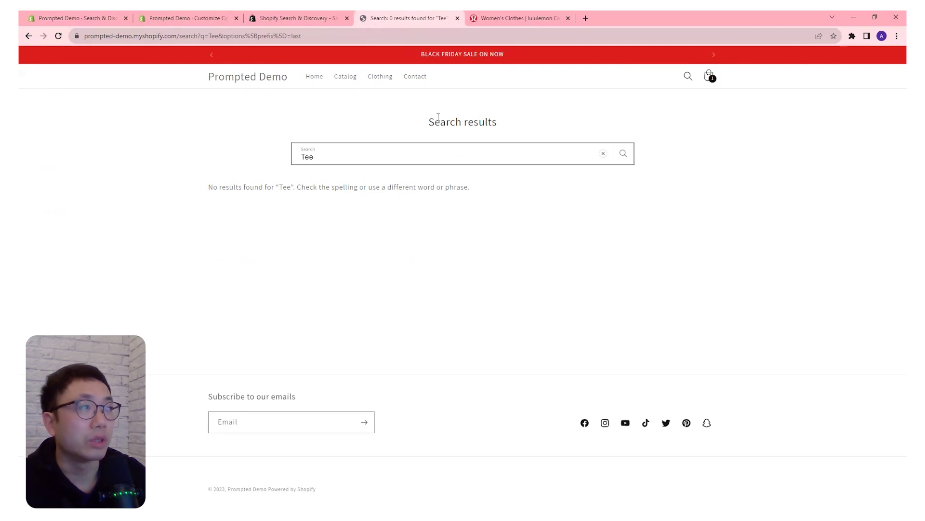
{"action": "left_click", "coordinate": [390, 75]}
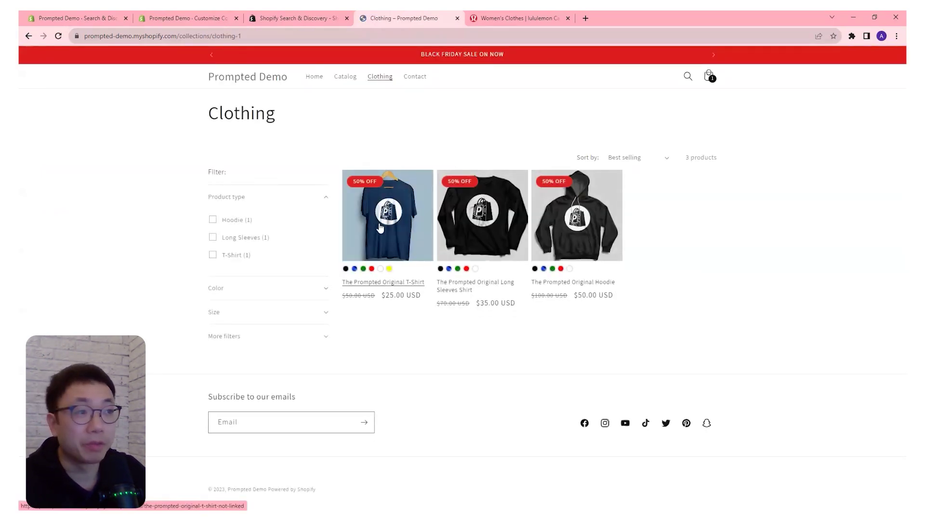
Step: Add "T-Shirt" and "Tee" as synonym words in the new group and save it under the title "T-Shirt"
{"action": "left_click", "coordinate": [298, 18]}
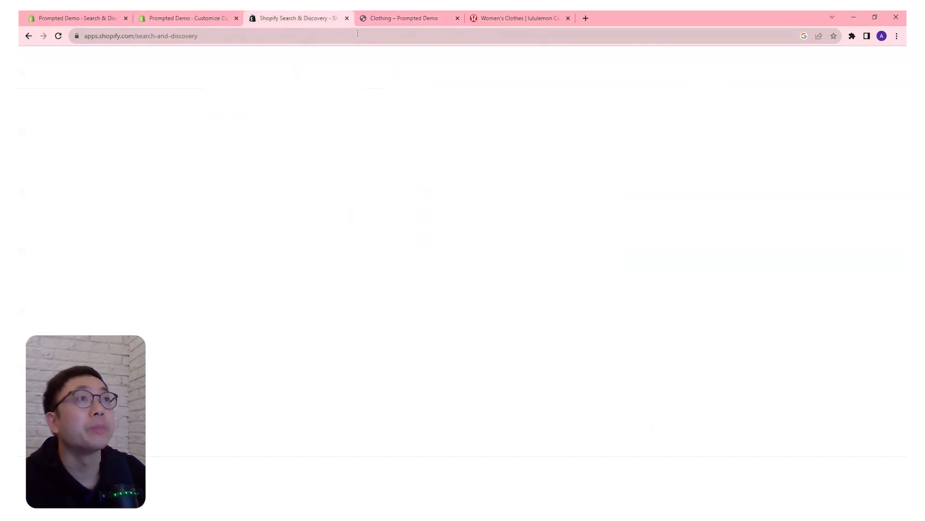
{"action": "left_click", "coordinate": [77, 17]}
{"action": "left_click", "coordinate": [399, 170]}
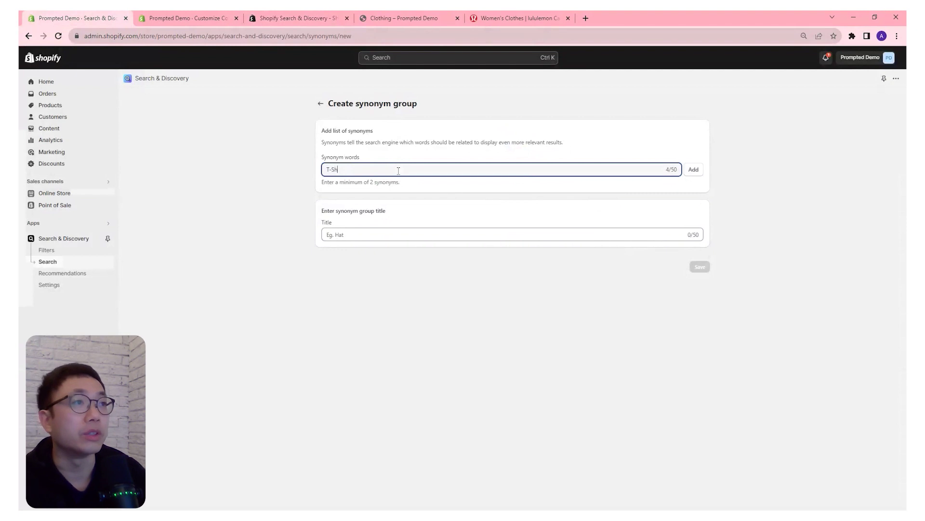
{"action": "type", "text": "T-Shirt"}
{"action": "left_click", "coordinate": [693, 169]}
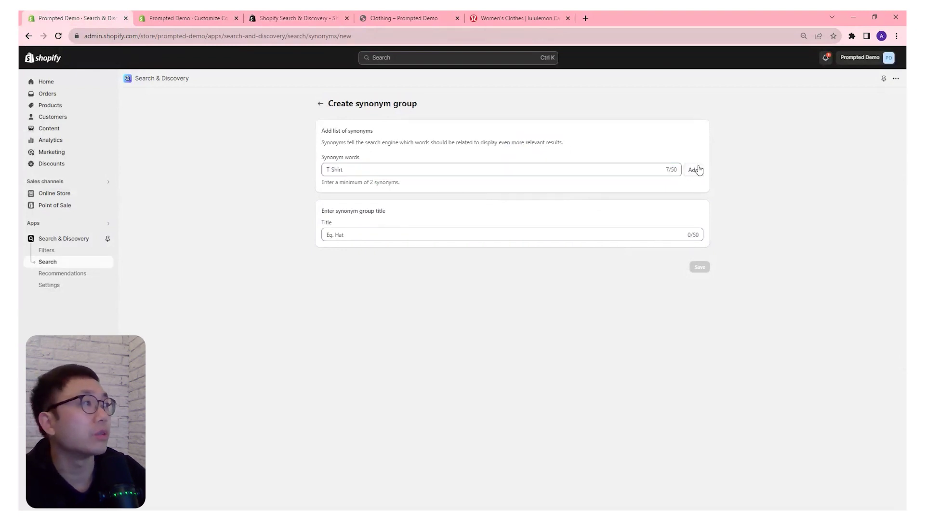
{"action": "left_click", "coordinate": [457, 172]}
{"action": "type", "text": "Tee"}
{"action": "left_click", "coordinate": [694, 173]}
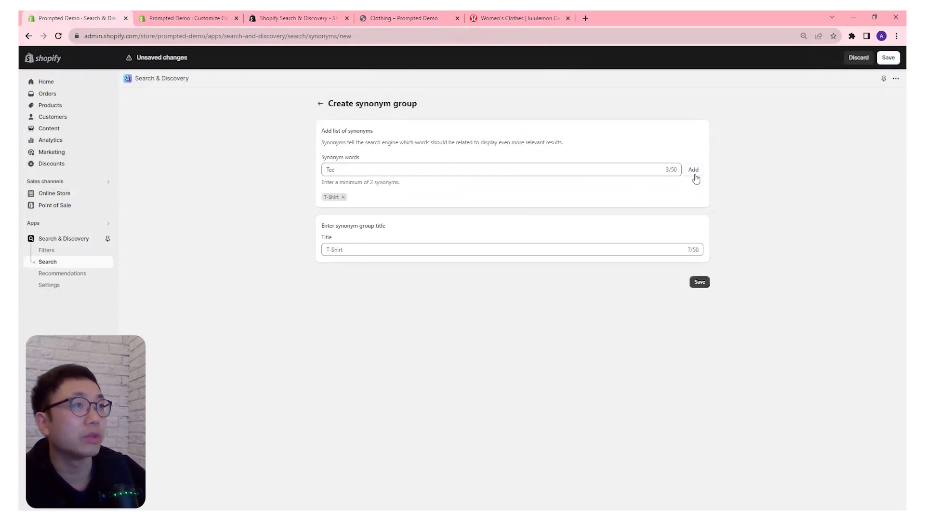
{"action": "left_click", "coordinate": [372, 246]}
{"action": "left_click", "coordinate": [702, 285]}
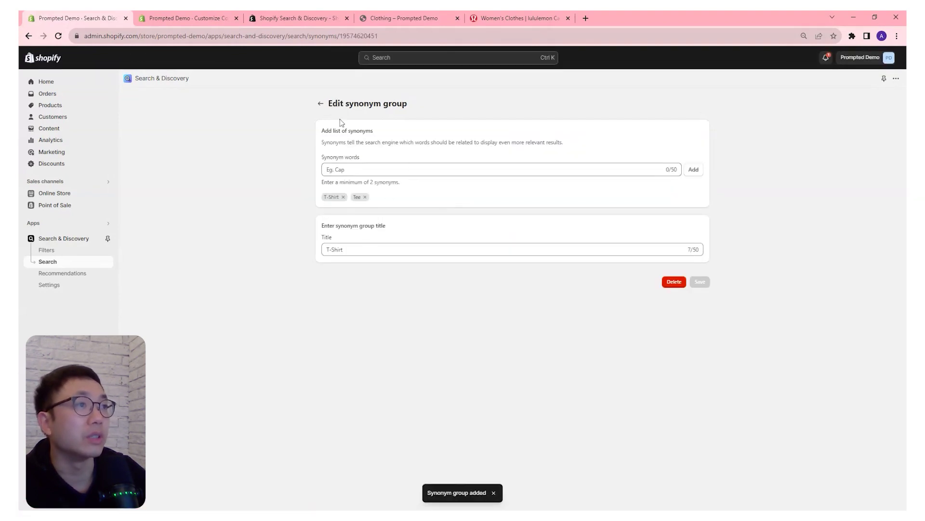
Step: Reload the storefront's Clothing page and search for "Tee" to test the new synonym group
{"action": "left_click", "coordinate": [426, 20]}
{"action": "left_click", "coordinate": [59, 34]}
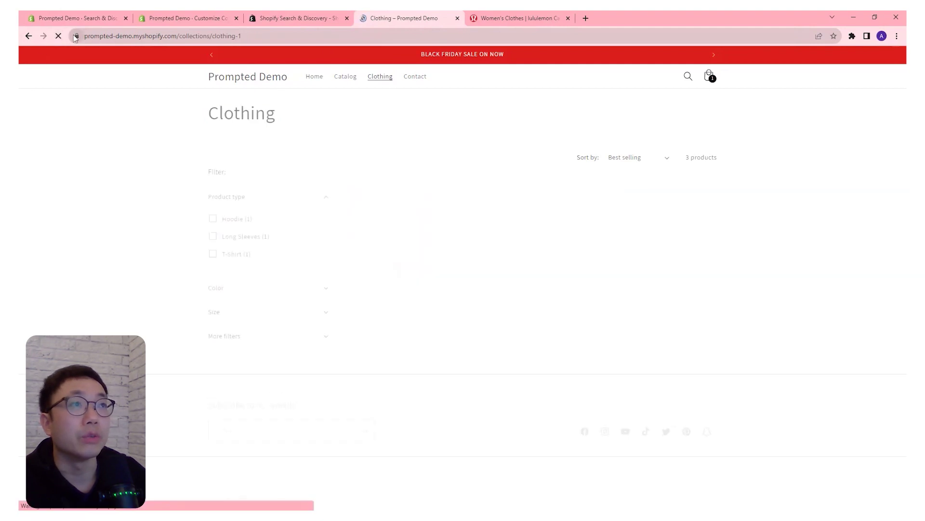
{"action": "left_click", "coordinate": [688, 76]}
{"action": "type", "text": "Tee"}
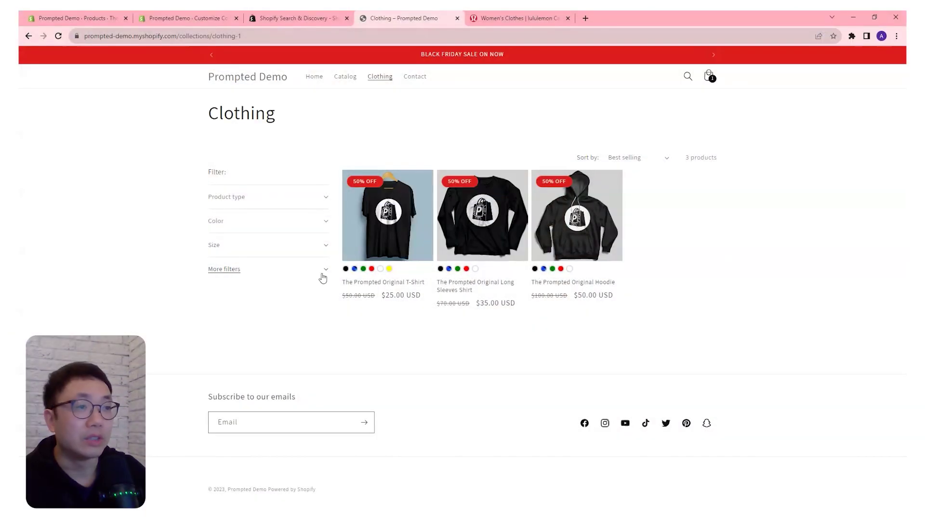
Step: Expand More filters on the Clothing collection page and examine the tag options offered
{"action": "left_click", "coordinate": [326, 272]}
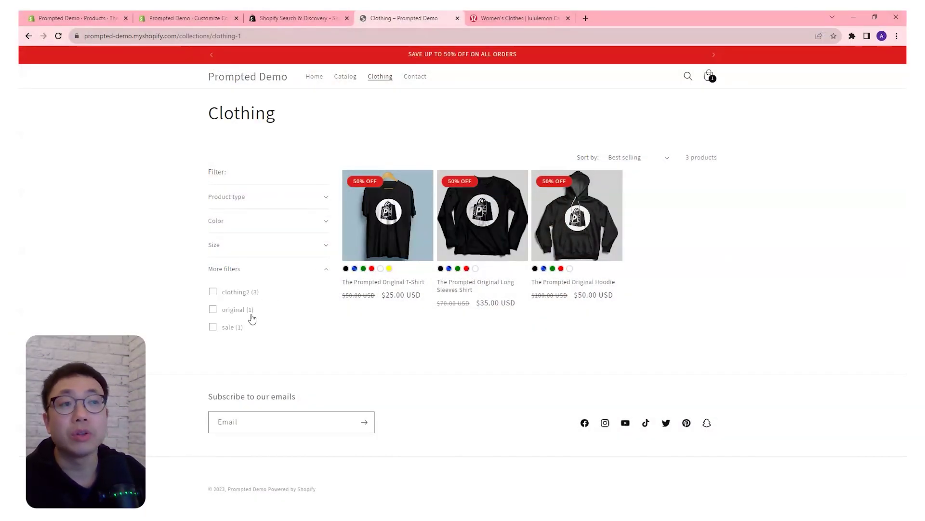